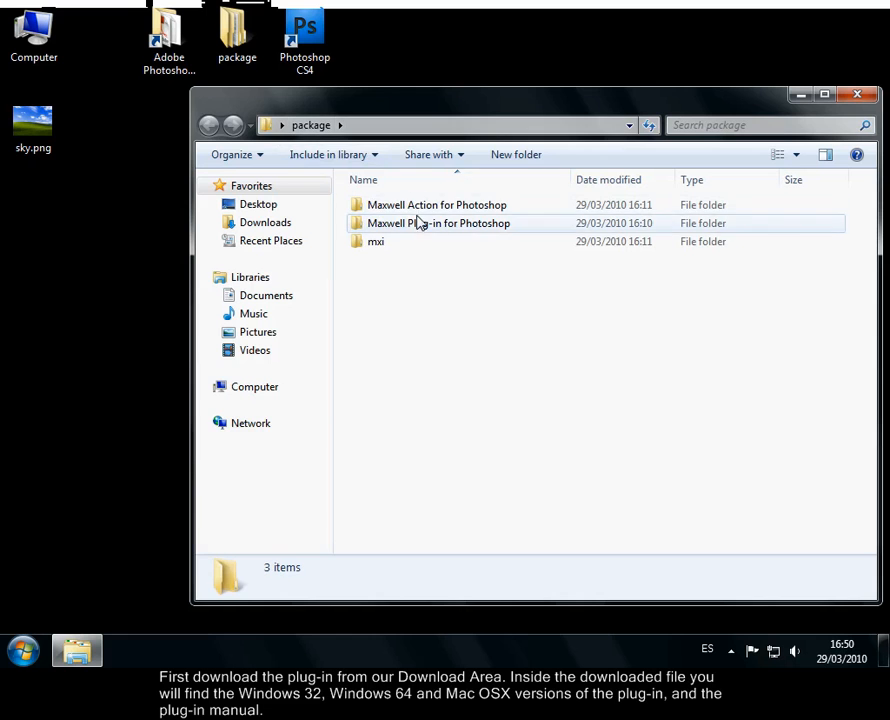
Step: Copy MXI.8bi from the Windows (64 bits) subfolder of Maxwell Plug-in for Photoshop and close the folder window
double_click(420, 229)
double_click(384, 242)
right_click(382, 211)
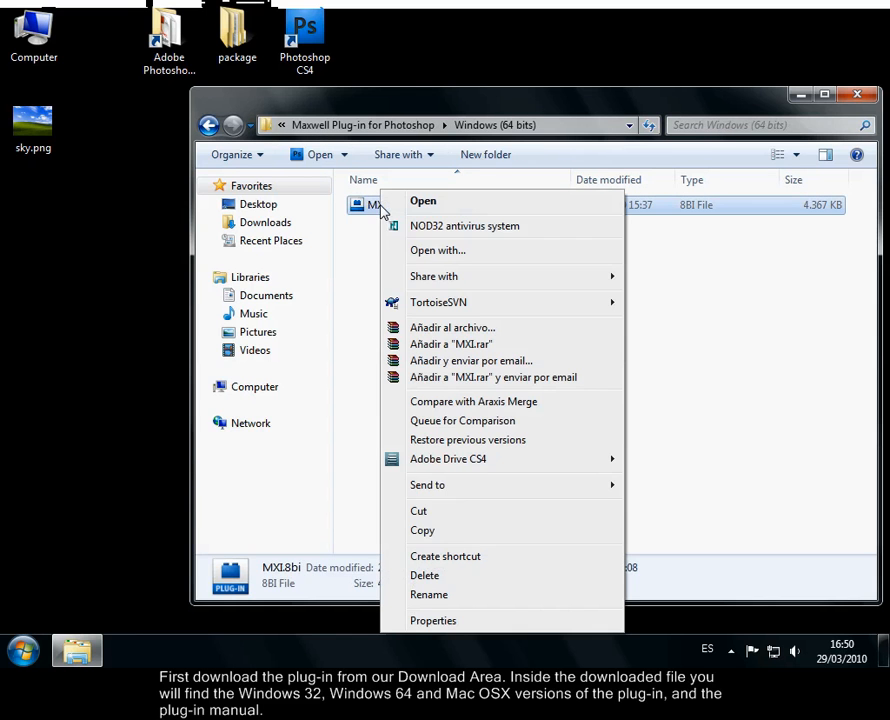
click(420, 534)
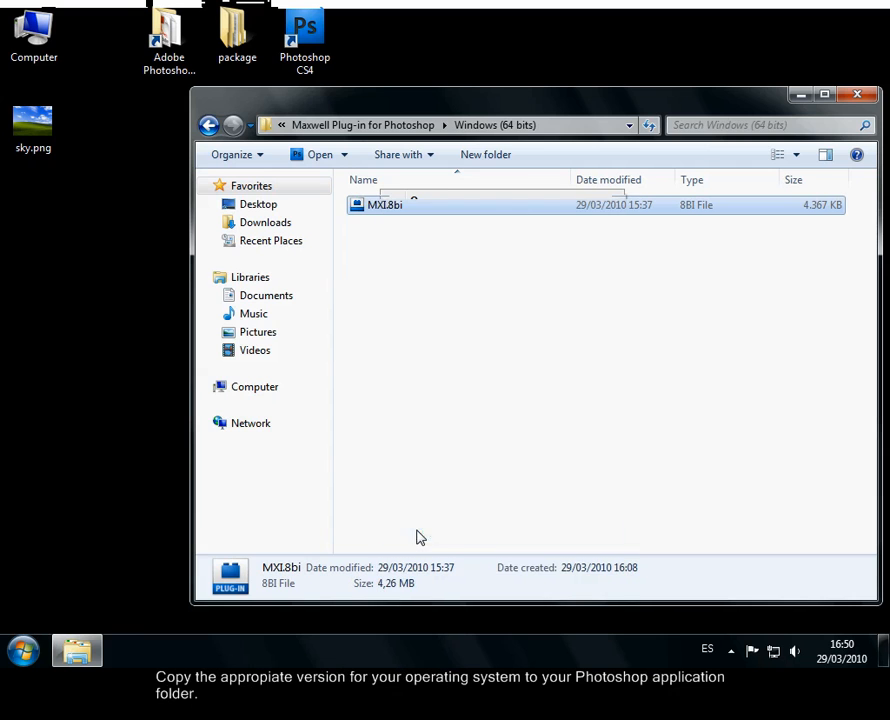
click(848, 95)
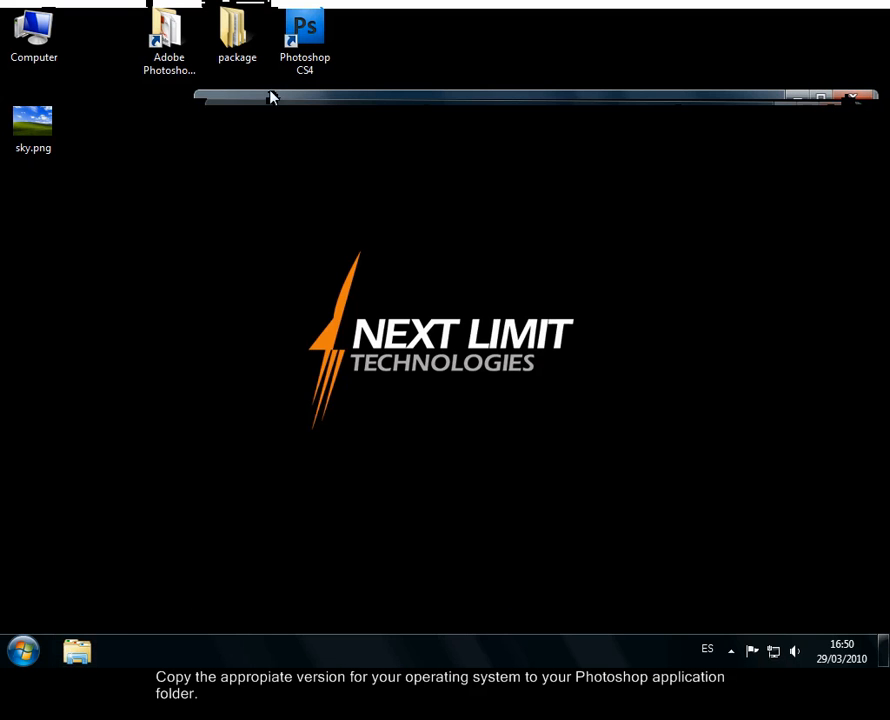
Step: Paste the copied plug-in file into Photoshop CS4's Plug-ins > File Formats folder with administrator permission, and close the folder window
double_click(172, 40)
double_click(350, 95)
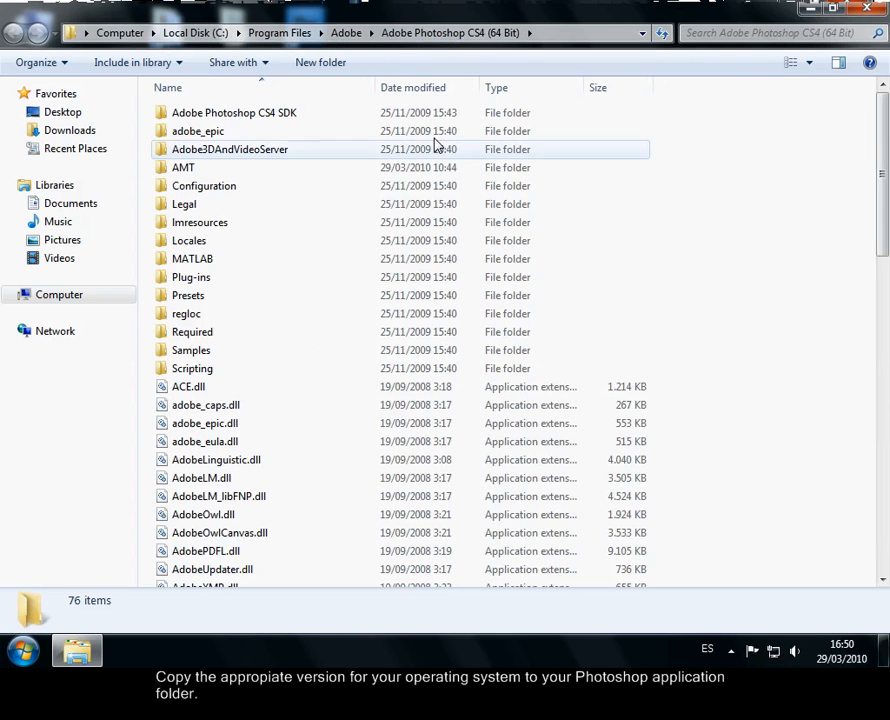
double_click(192, 282)
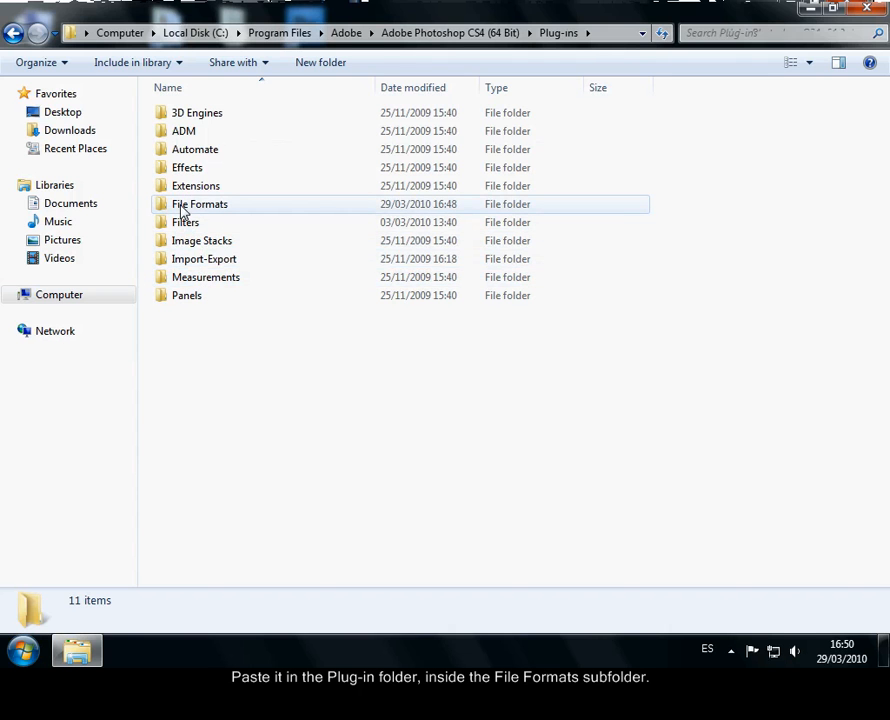
click(208, 211)
double_click(208, 213)
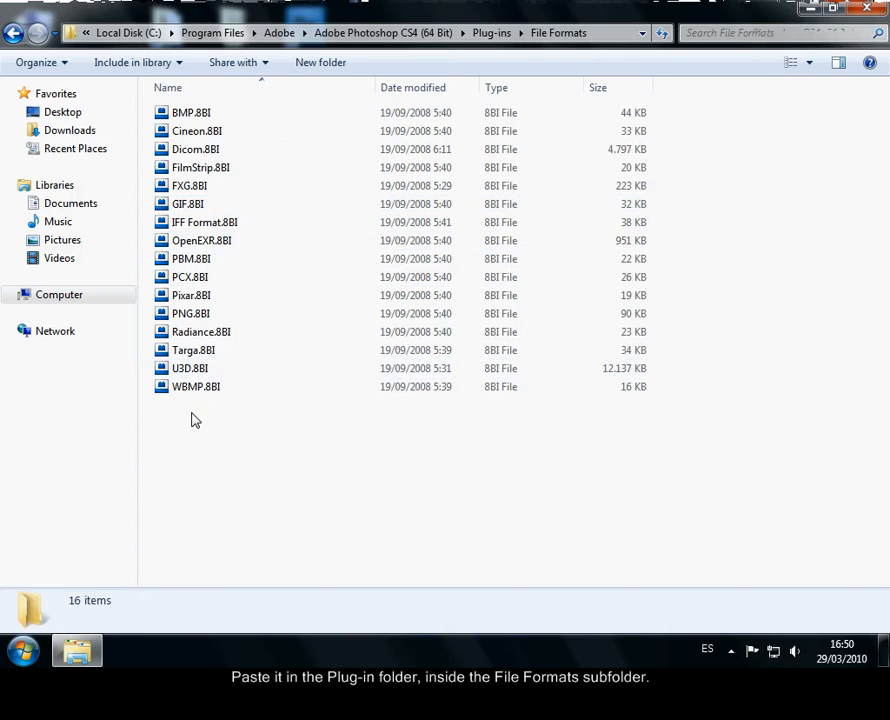
right_click(195, 412)
click(249, 219)
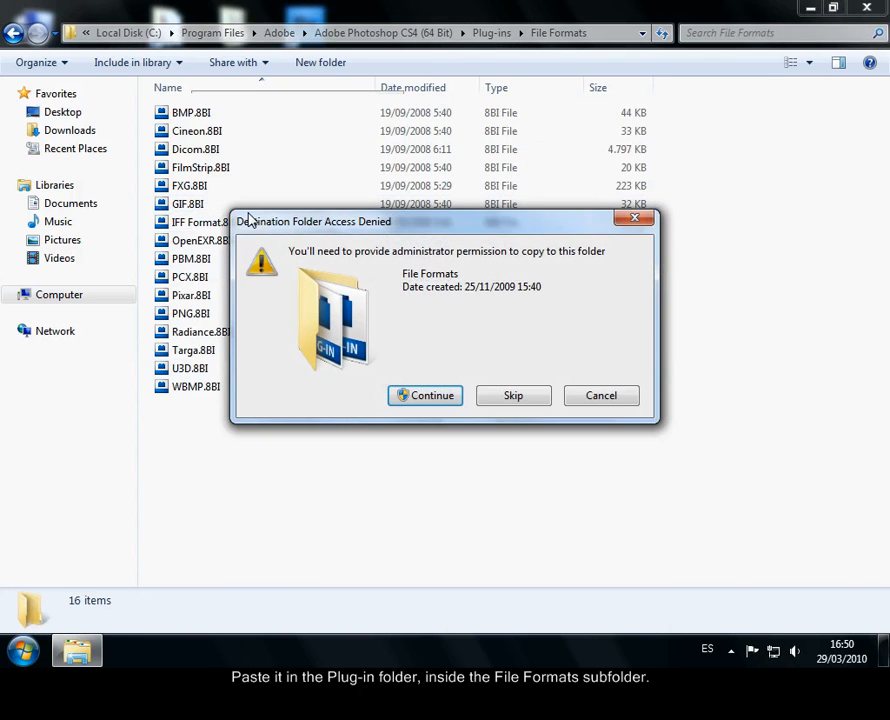
click(432, 397)
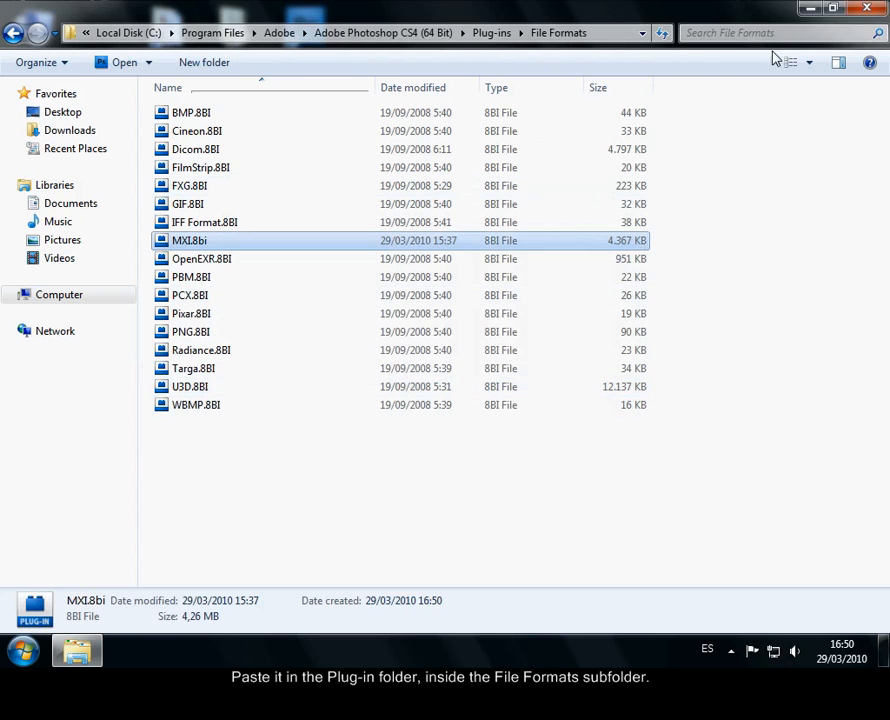
click(868, 9)
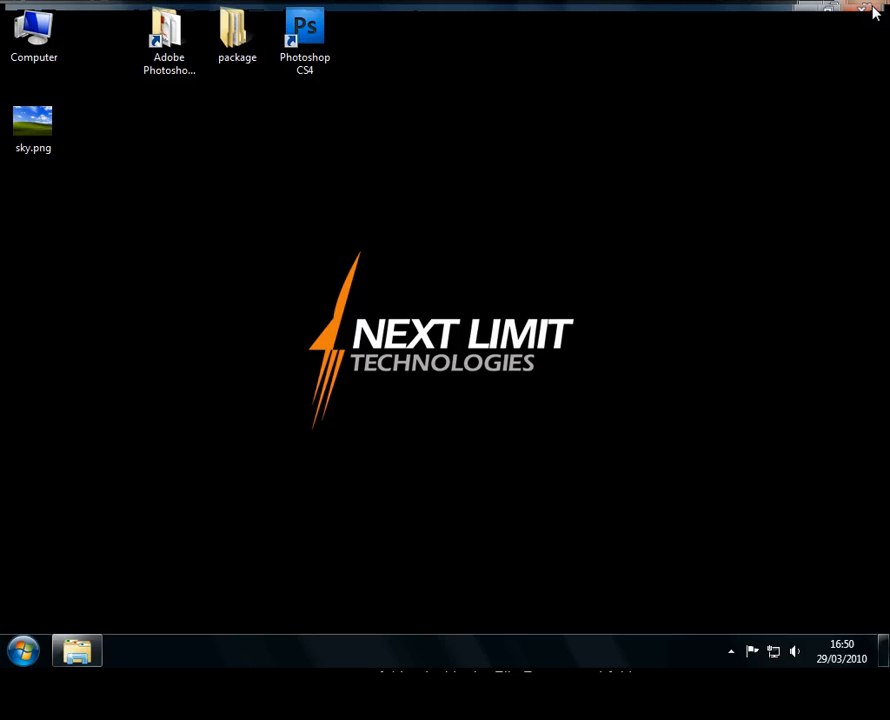
Step: Launch Photoshop CS4, check the version information of the Maxwell Image plug-in, and dismiss it
click(307, 42)
double_click(307, 42)
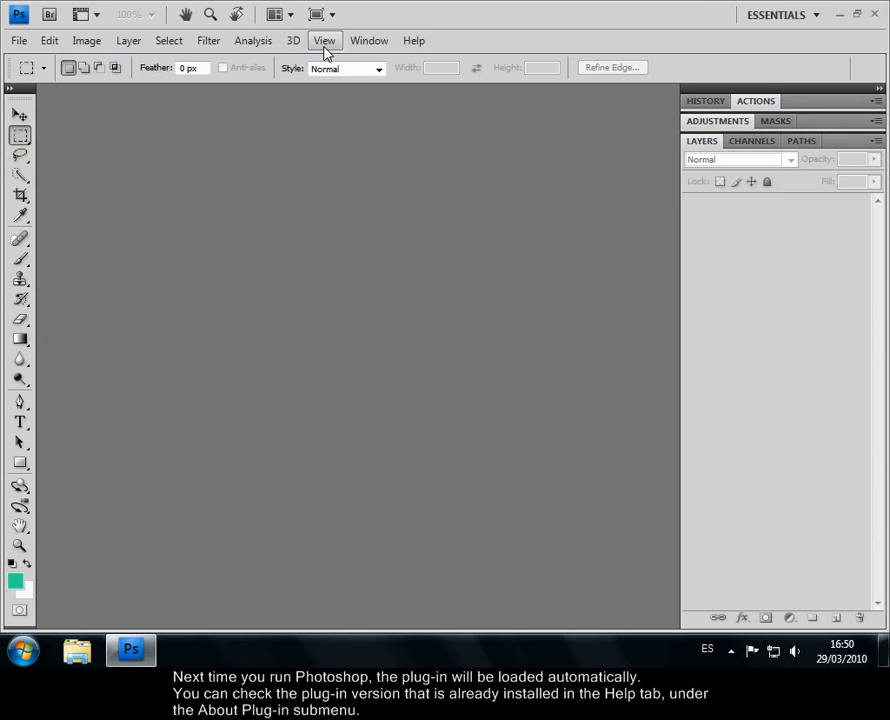
click(409, 43)
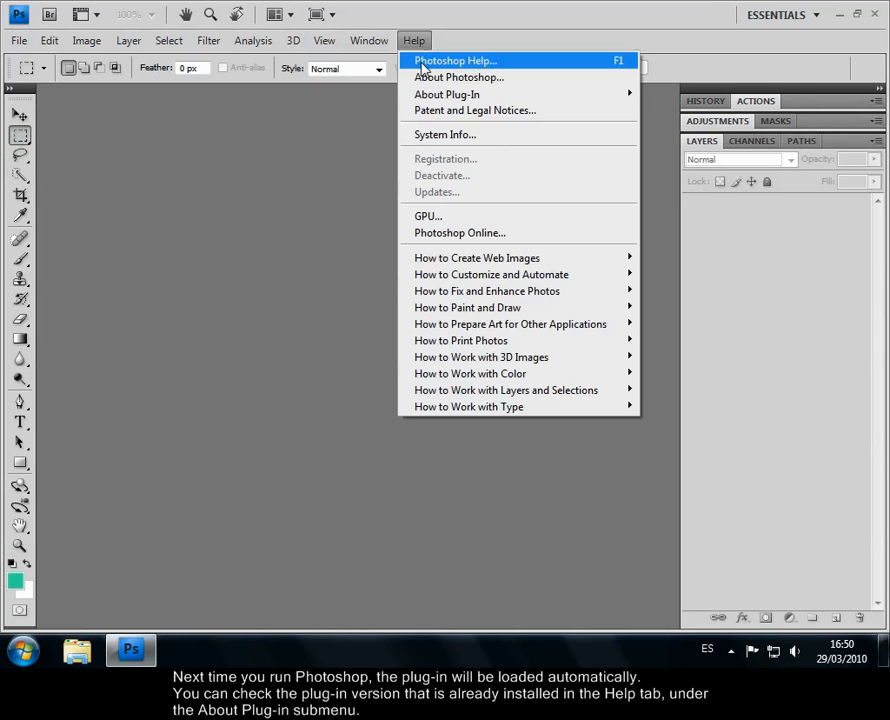
mouse_move(443, 96)
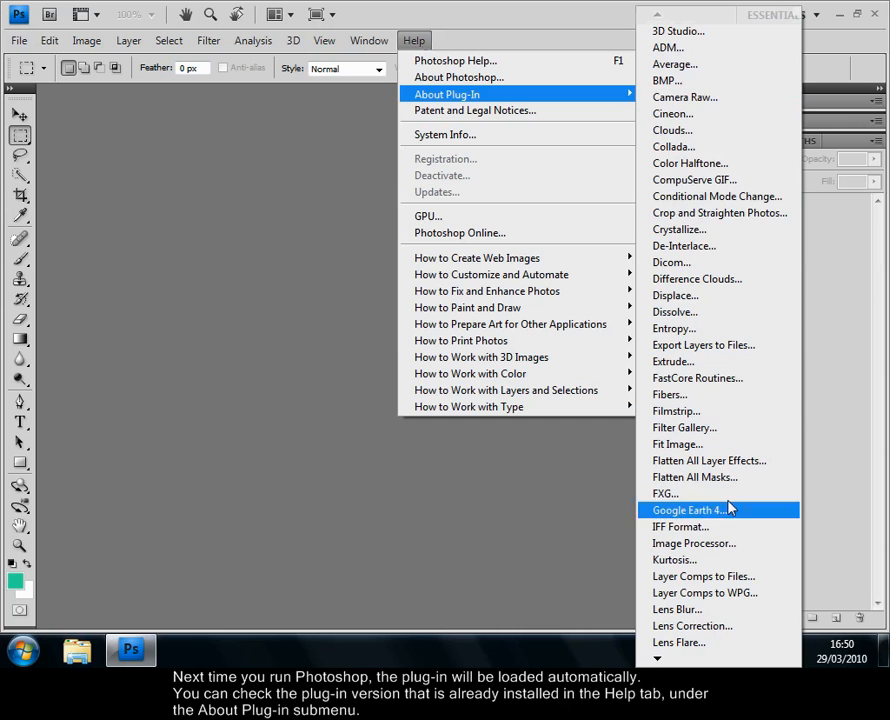
mouse_move(662, 659)
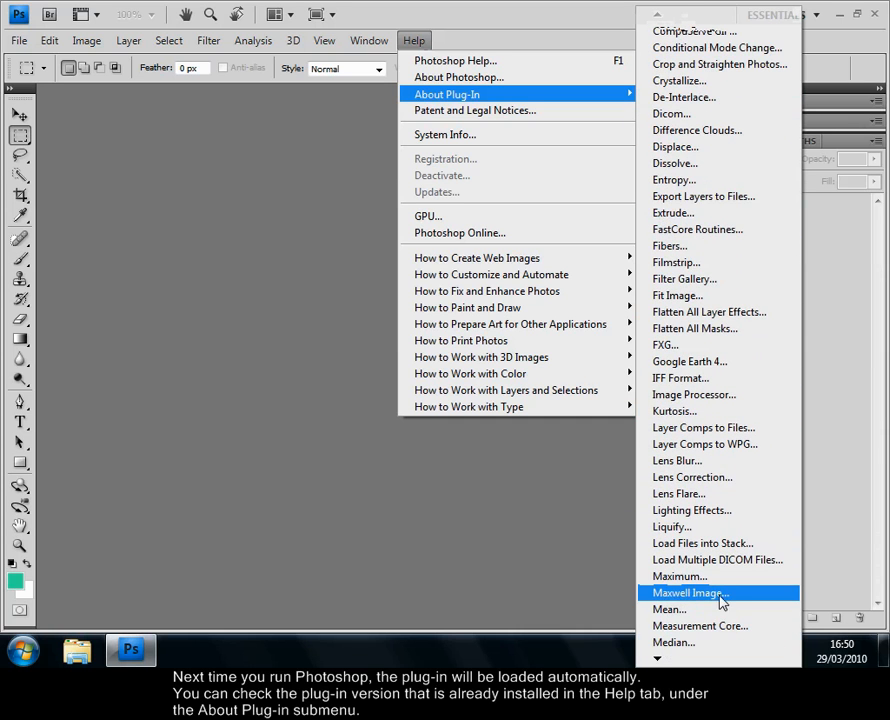
click(690, 595)
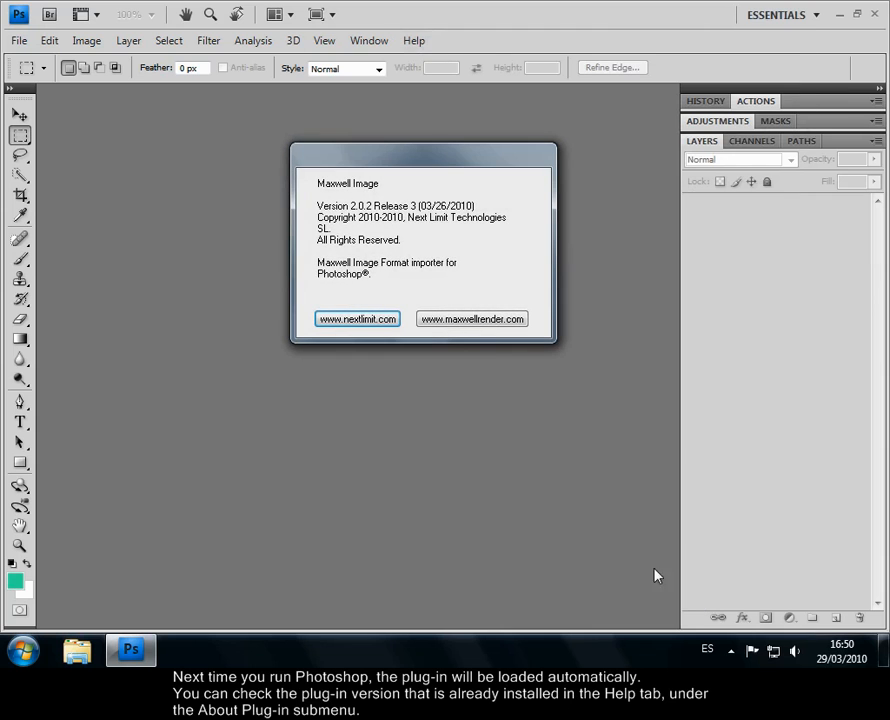
click(403, 247)
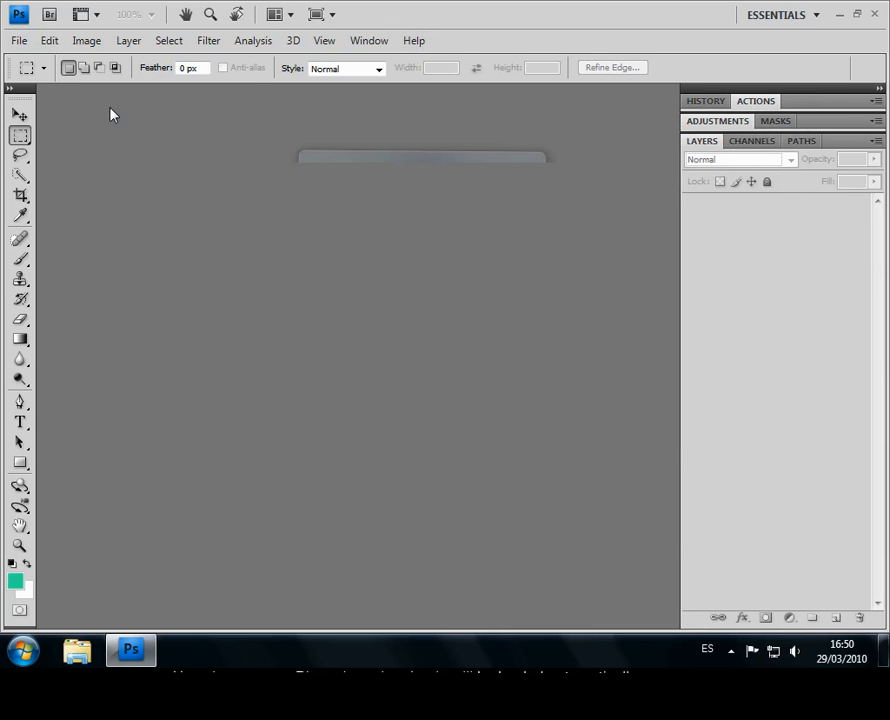
Step: Open Sample_Render.mxi from the mxi subfolder of the package folder on the desktop
click(19, 40)
click(29, 75)
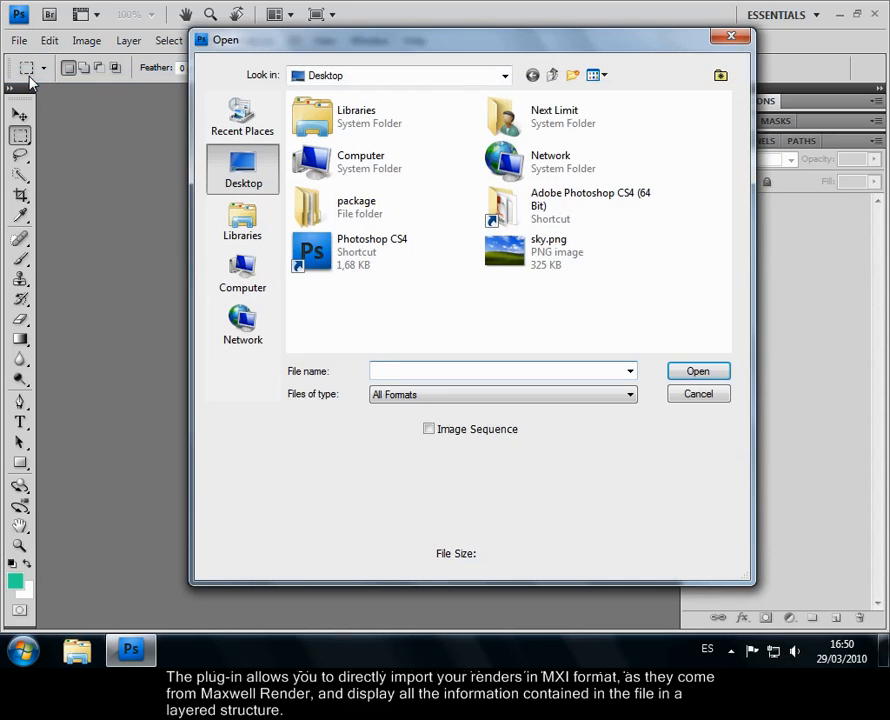
double_click(352, 204)
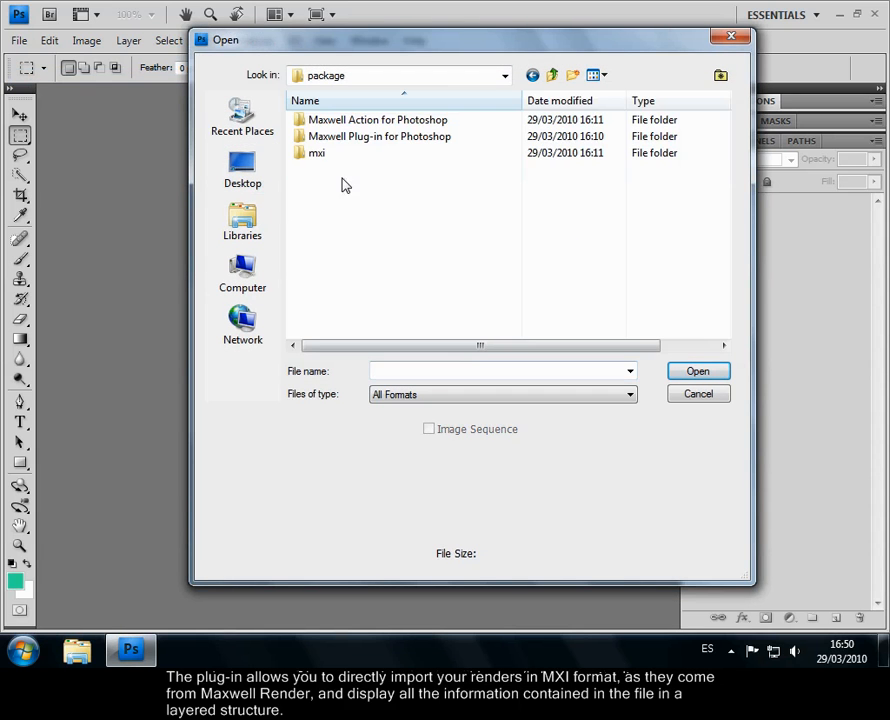
double_click(316, 153)
click(332, 150)
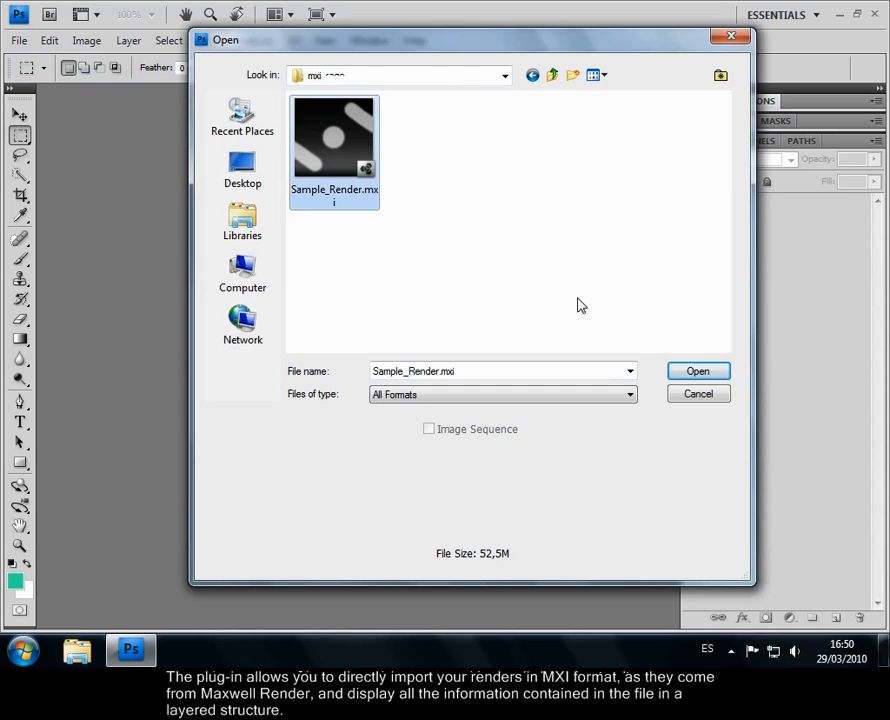
click(690, 369)
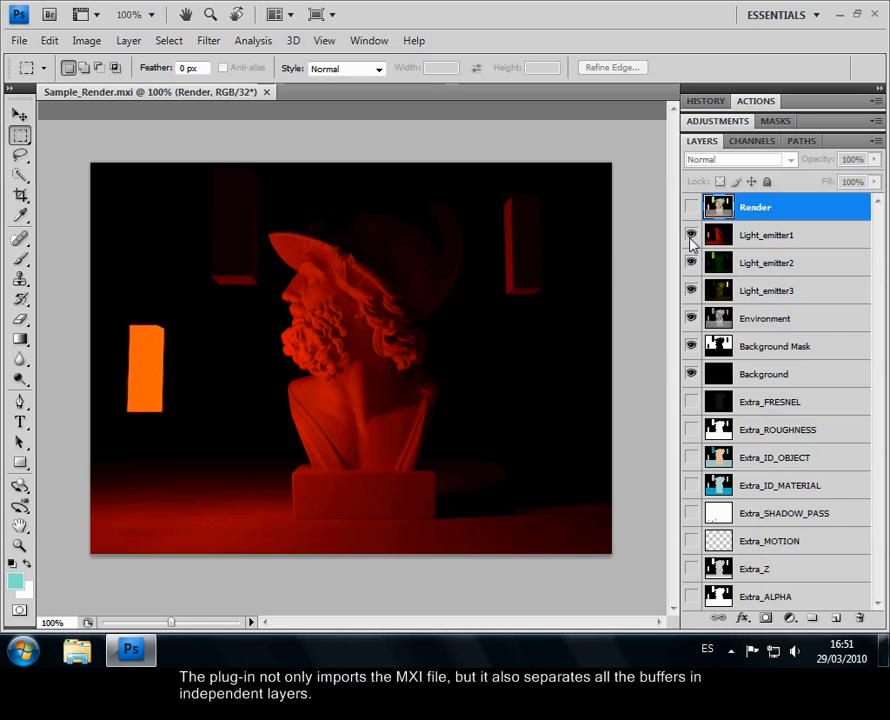
Step: Hide the layers from Background up to Light_emitter1 and preview the Extra_ALPHA, Extra_Z, Extra_MOTION and Extra_SHADOW_PASS channels one at a time
click(692, 374)
drag(692, 346, 691, 235)
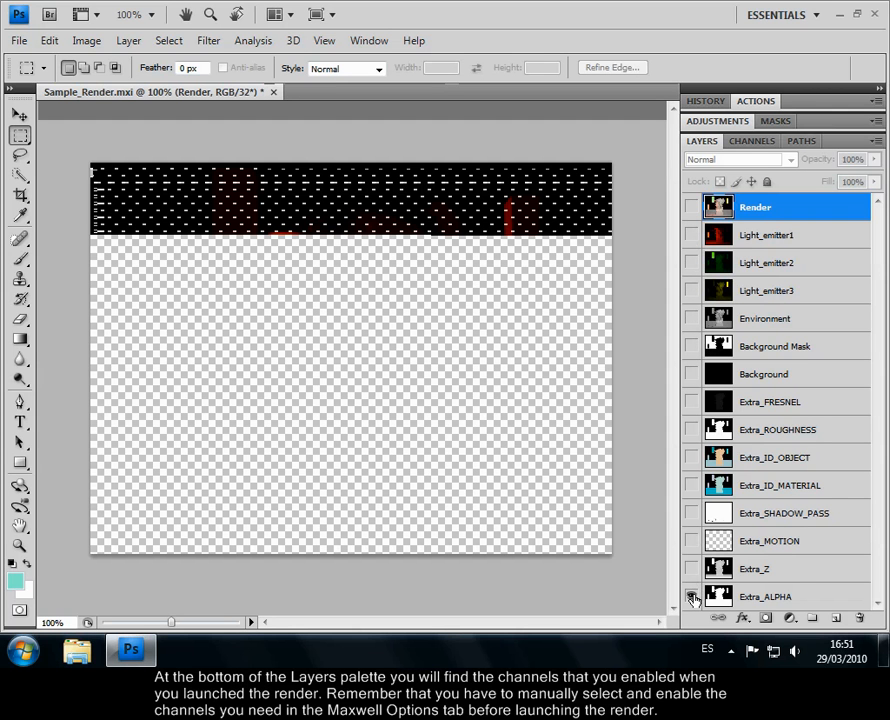
click(692, 597)
click(692, 568)
click(692, 568)
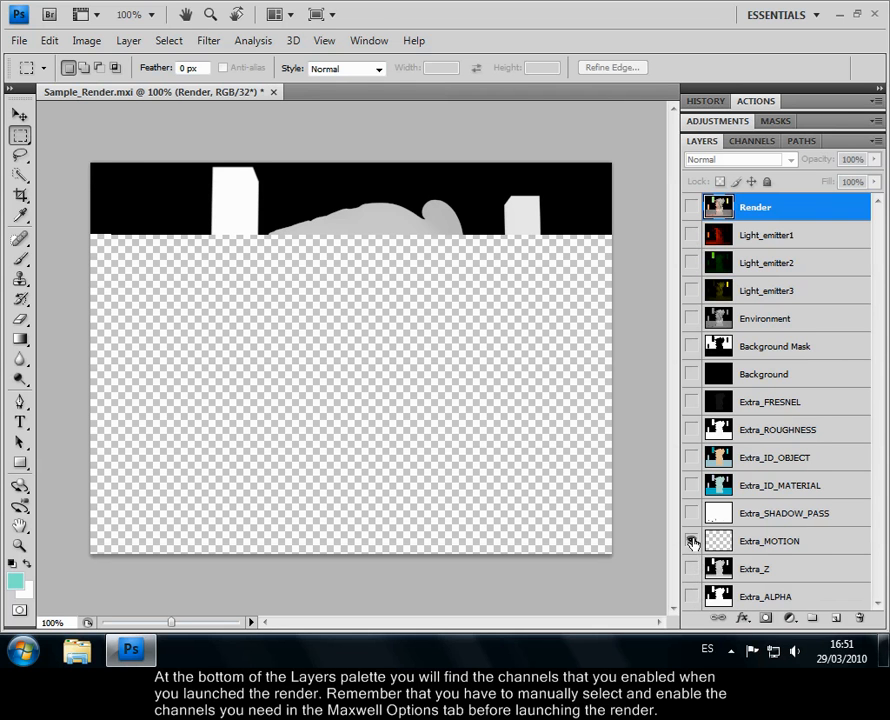
click(691, 514)
click(691, 514)
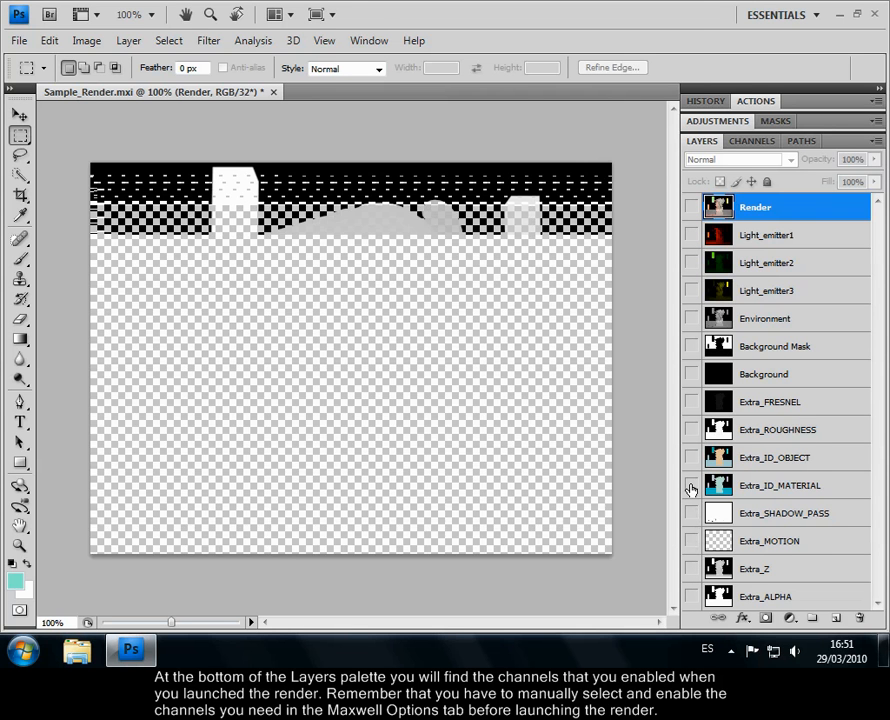
Step: Preview the Extra_ID_MATERIAL, Extra_ID_OBJECT, Extra_ROUGHNESS and Extra_FRESNEL layers one at a time, hiding each again
click(691, 486)
click(690, 486)
click(690, 458)
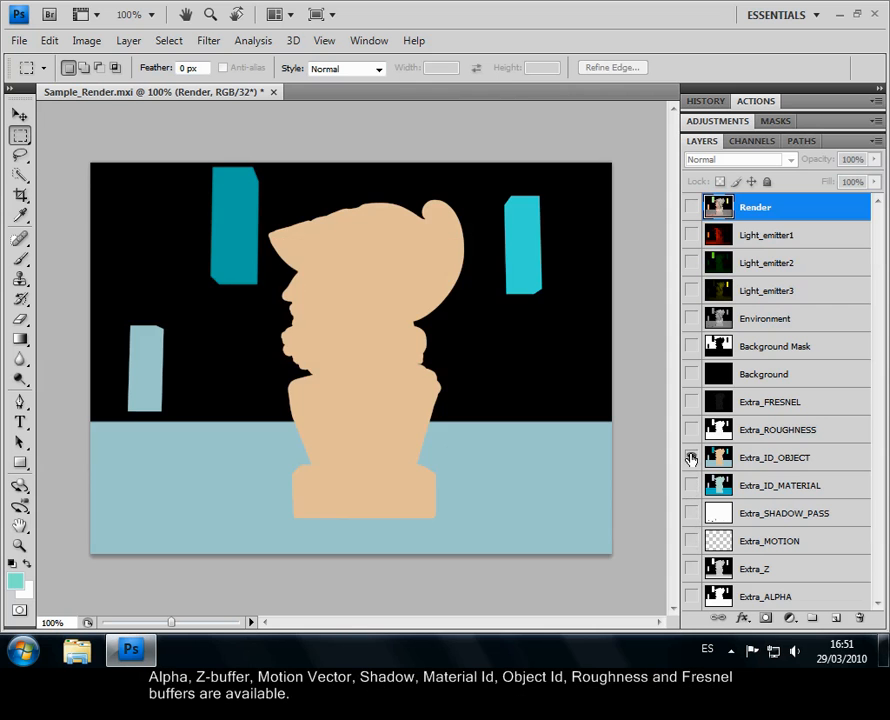
click(690, 458)
click(690, 430)
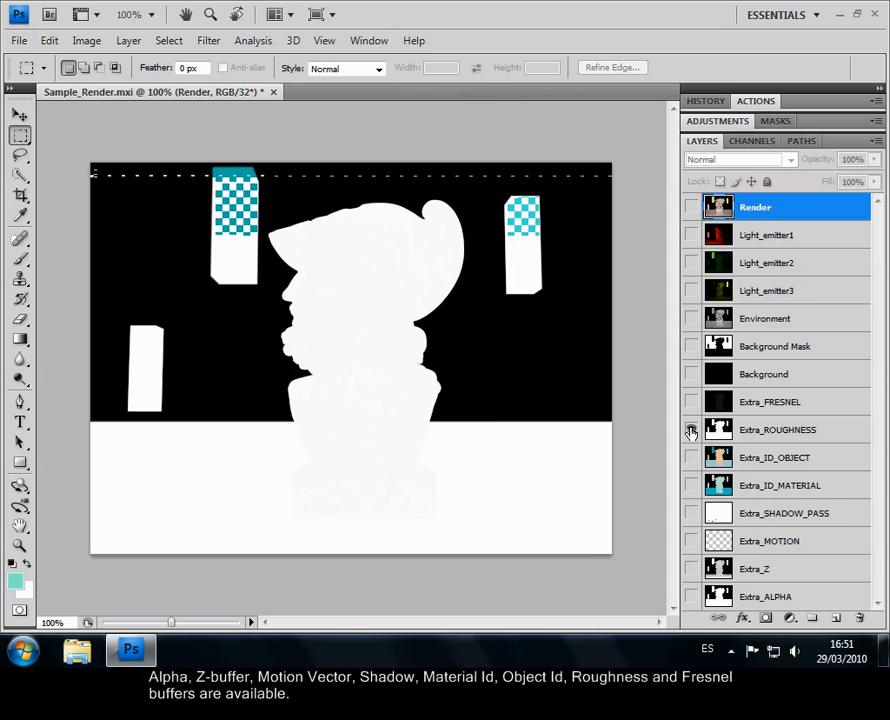
click(690, 430)
click(690, 402)
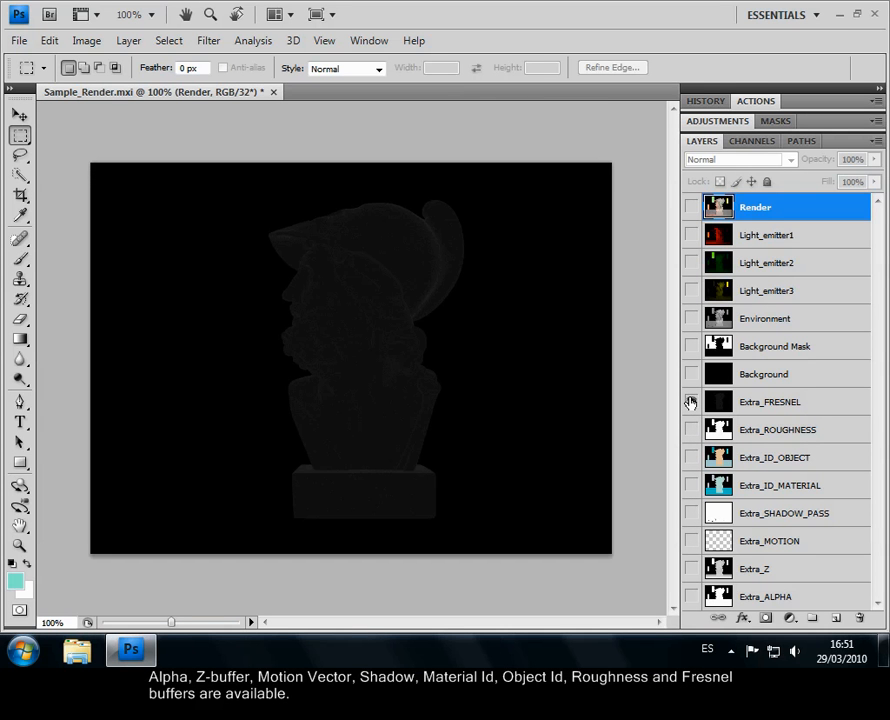
click(690, 402)
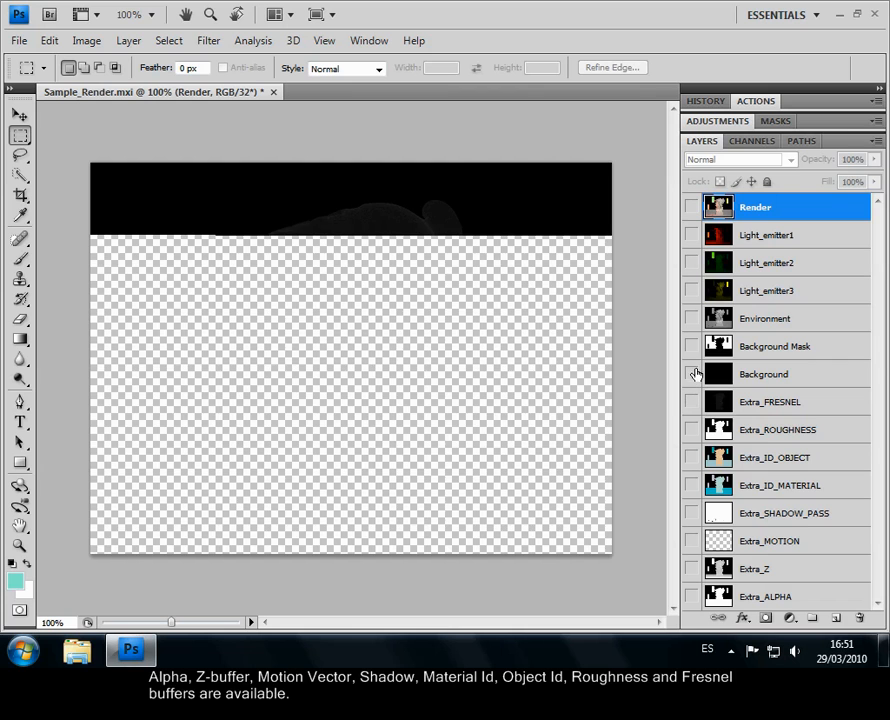
Step: Show the layers from Background up to Light_emitter1 one by one, and preview the flattened Render layer before hiding it again
click(691, 374)
click(691, 346)
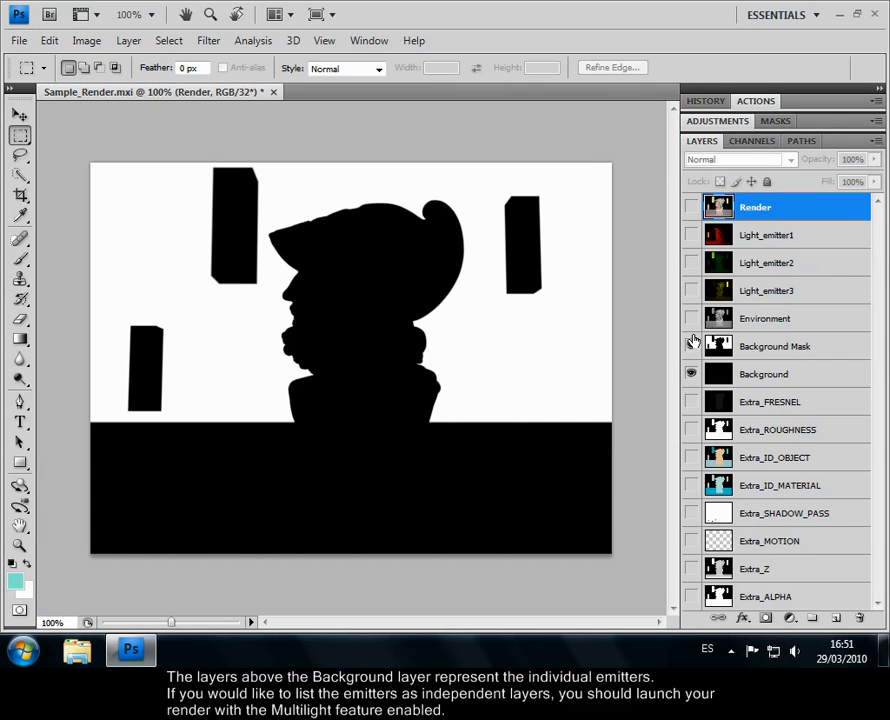
click(691, 319)
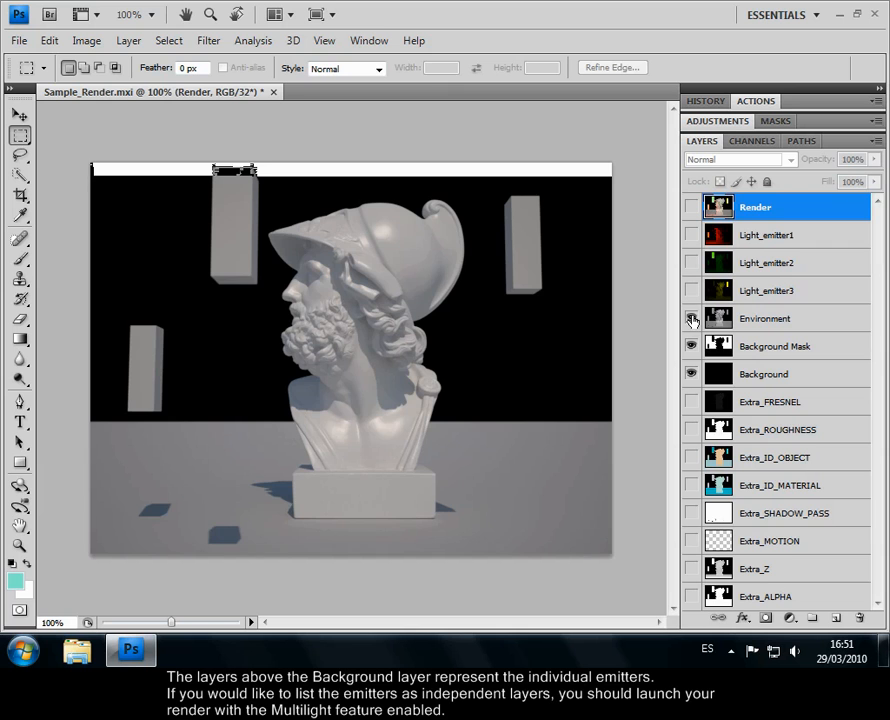
click(691, 291)
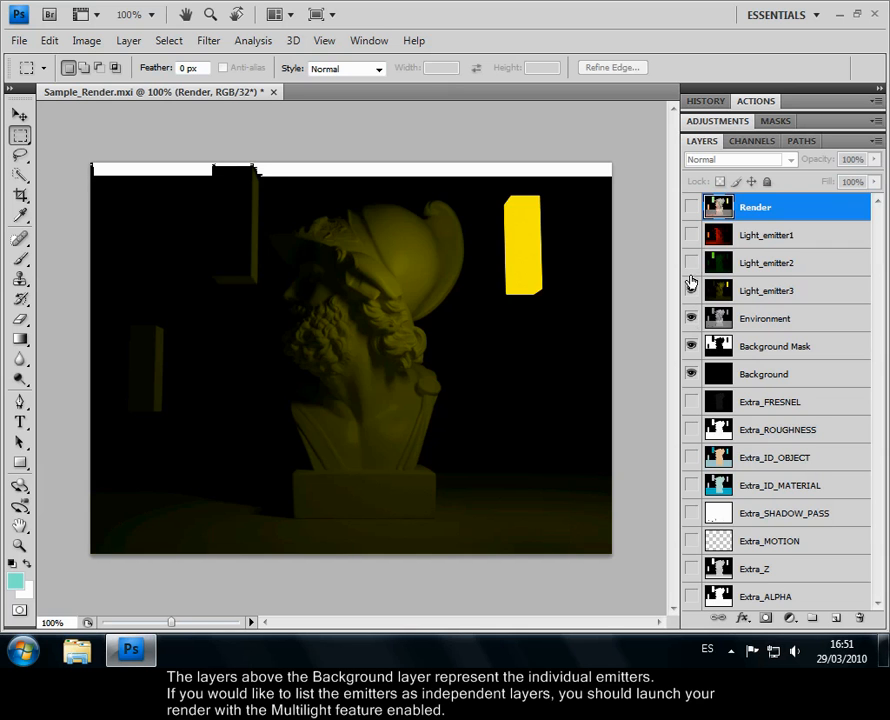
click(691, 263)
click(691, 236)
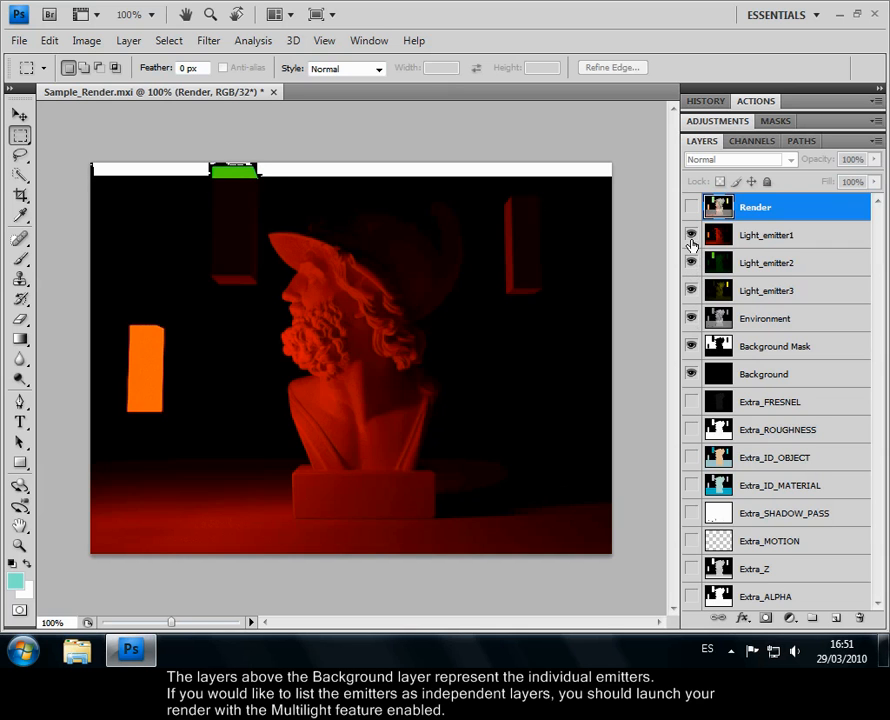
click(691, 208)
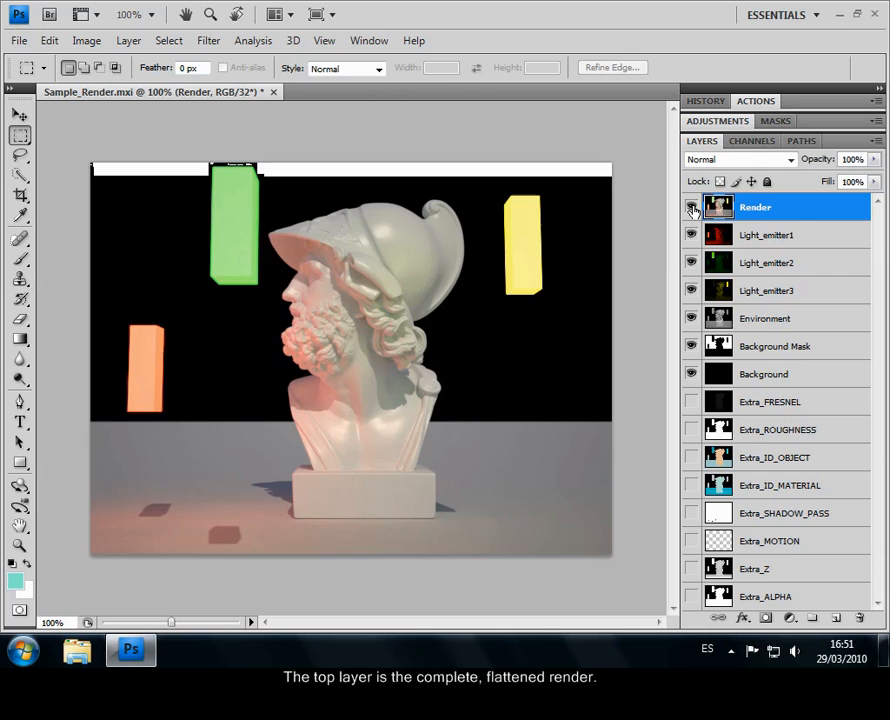
click(691, 208)
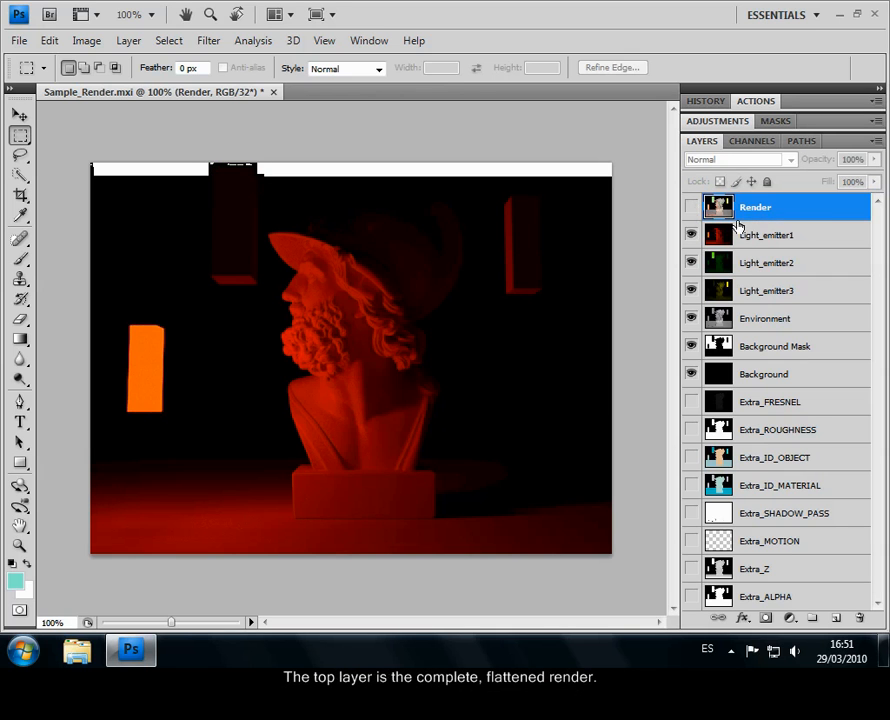
Step: Set the blending mode of the Light_emitter1 and Light_emitter2 layers to Linear Dodge (Add)
click(752, 235)
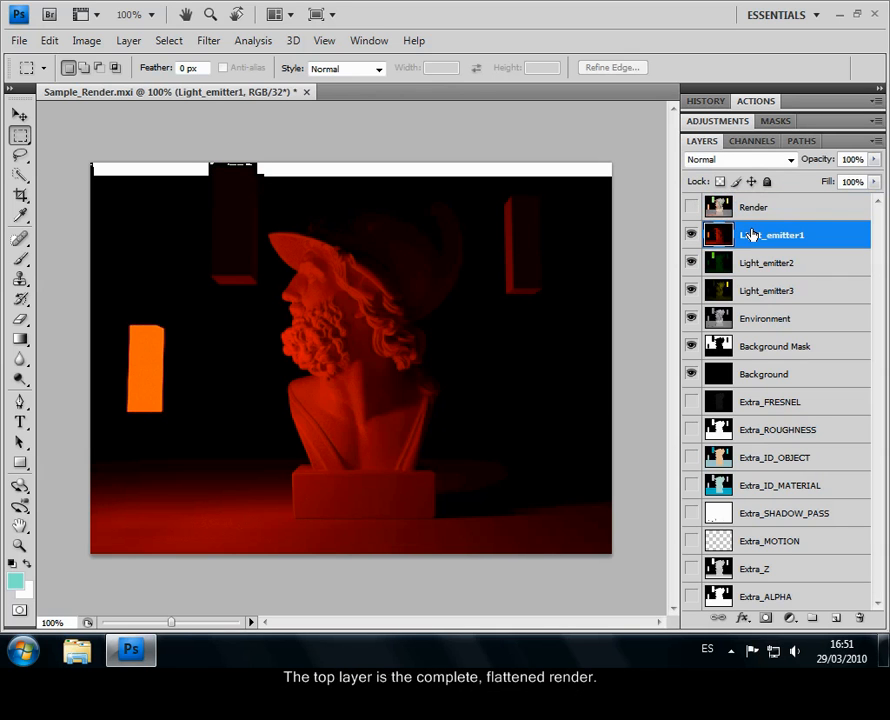
shift+click(765, 320)
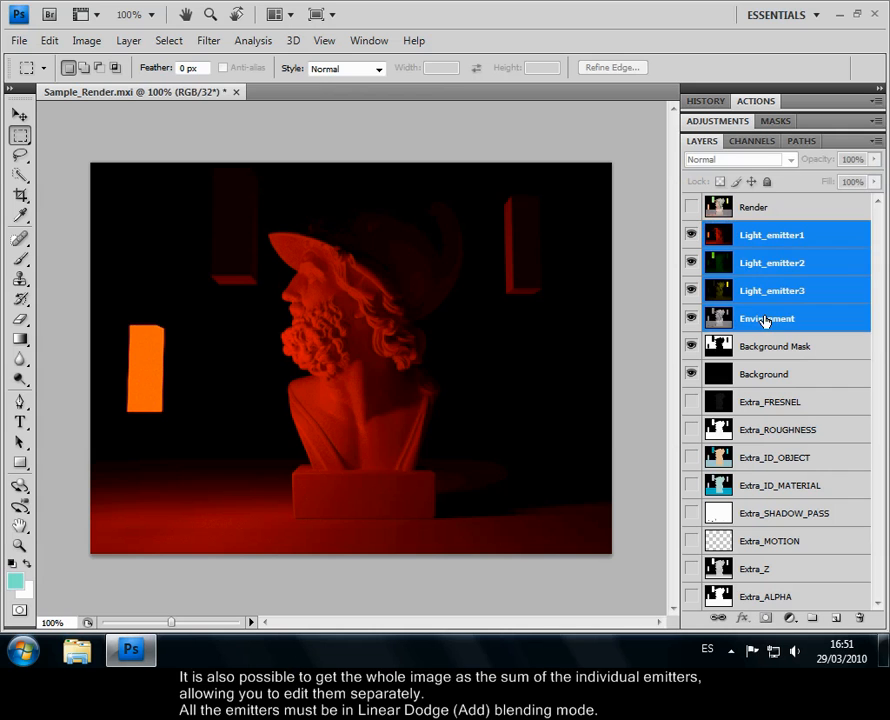
click(752, 245)
click(790, 160)
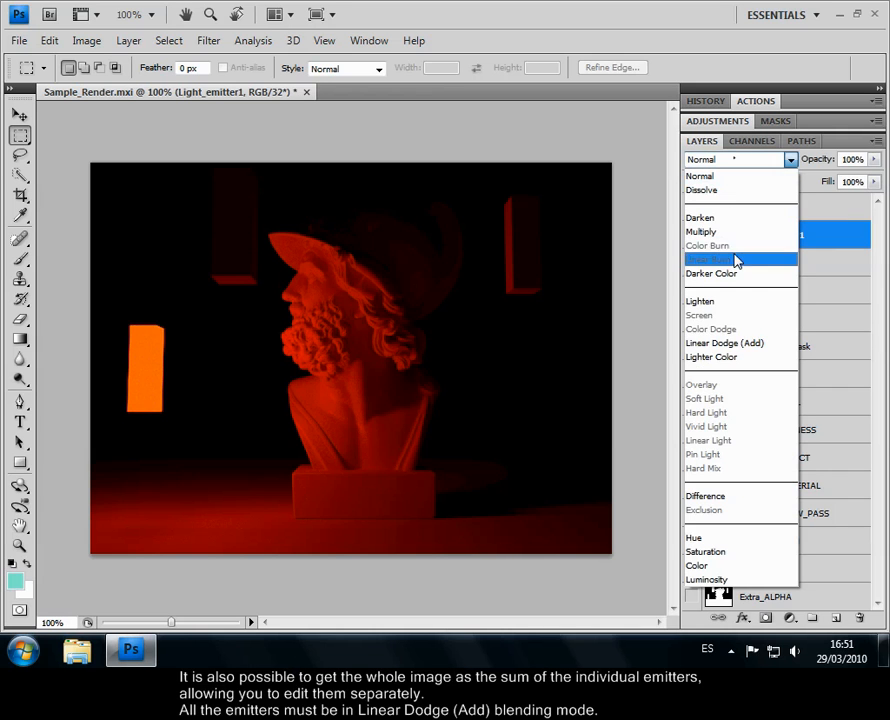
click(726, 343)
click(772, 265)
click(760, 160)
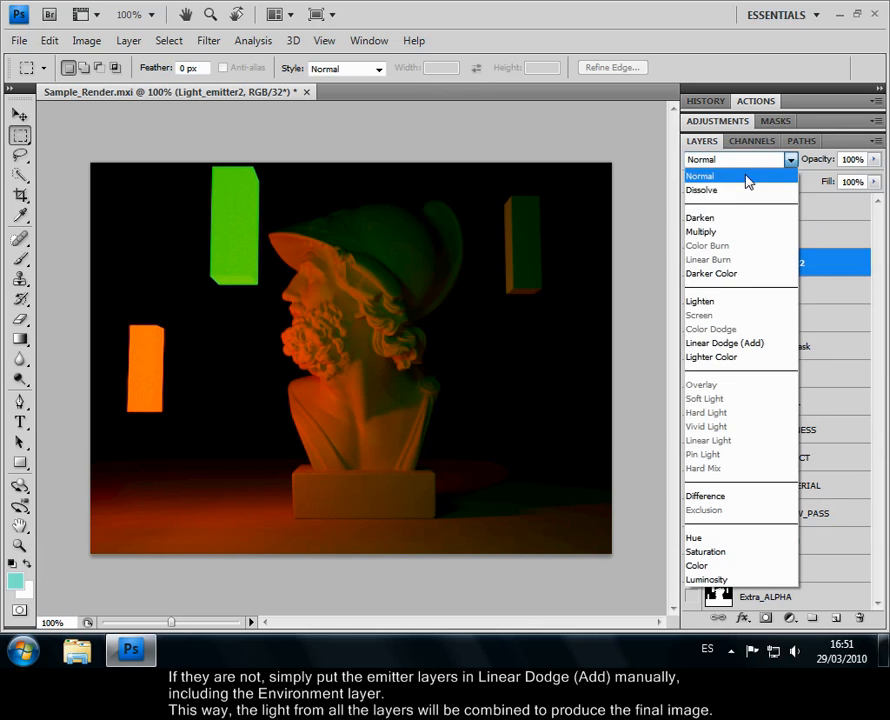
click(737, 343)
Step: Set the Light_emitter3 and Environment layers to the Linear Dodge (Add) blending mode
click(760, 291)
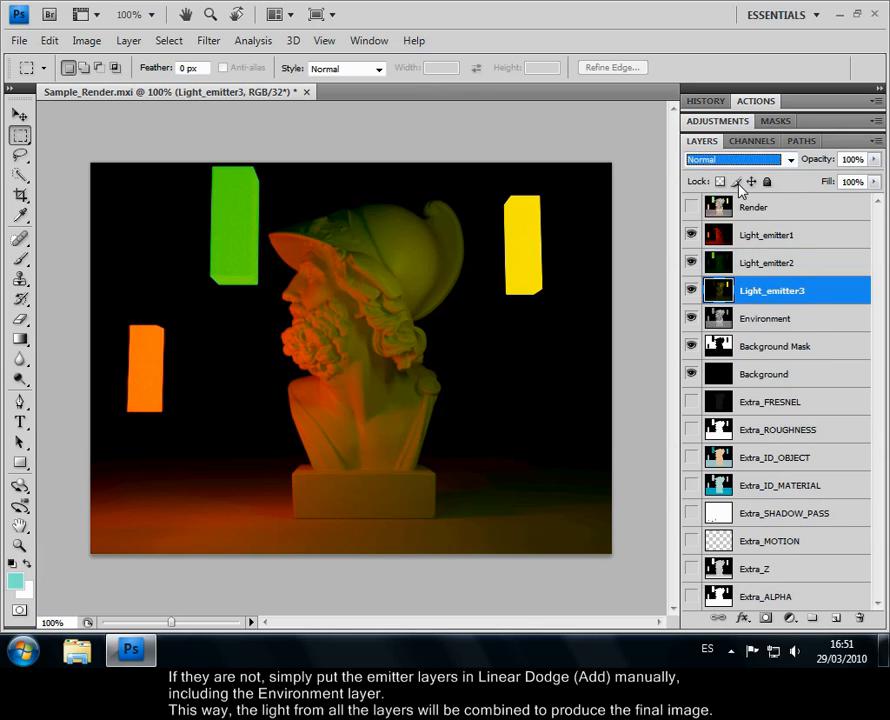
click(750, 160)
click(724, 343)
click(712, 320)
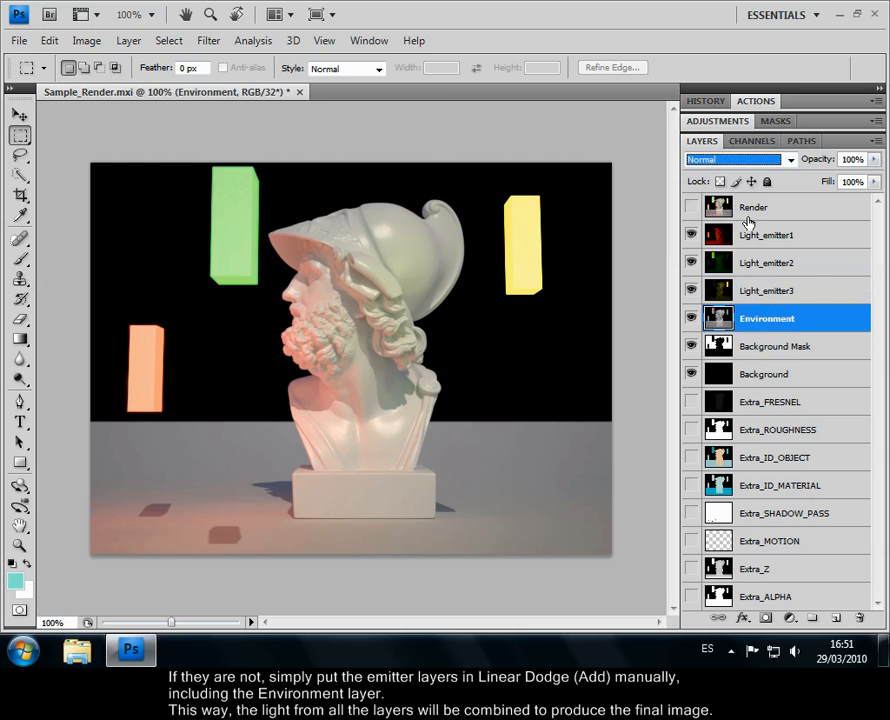
click(750, 160)
click(733, 343)
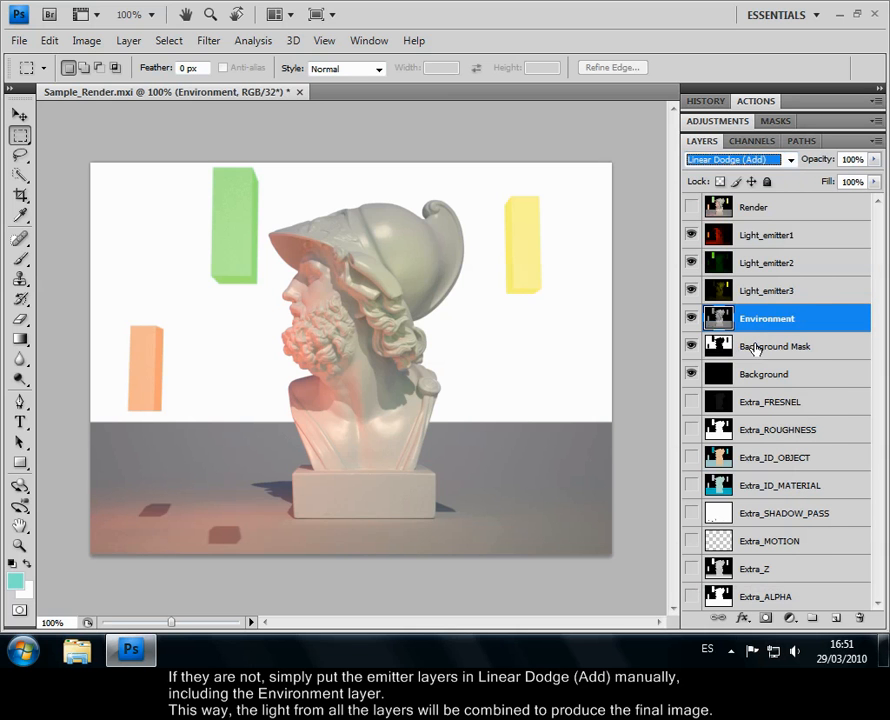
Step: Set the blending mode of the Background Mask layer to Multiply
click(765, 347)
click(750, 160)
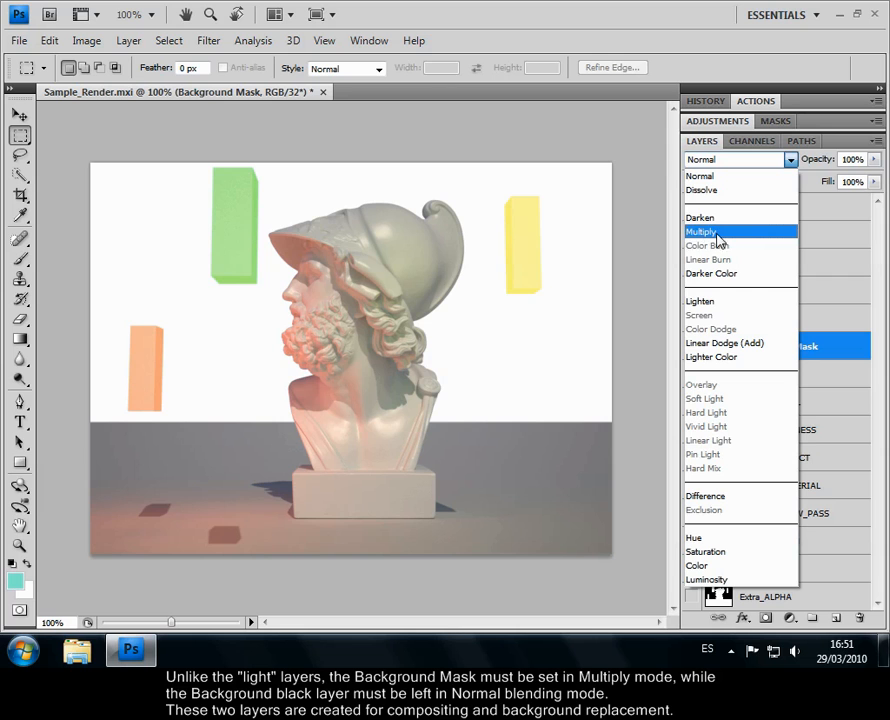
click(703, 233)
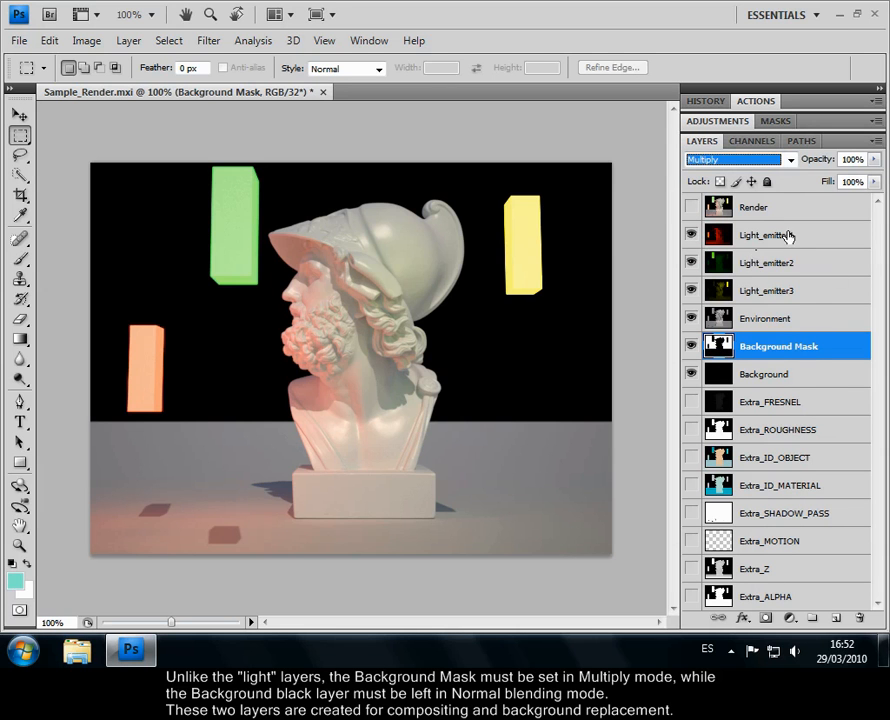
Step: Load the Maxwell Actions.atn action set from the Maxwell Action for Photoshop folder
double_click(849, 142)
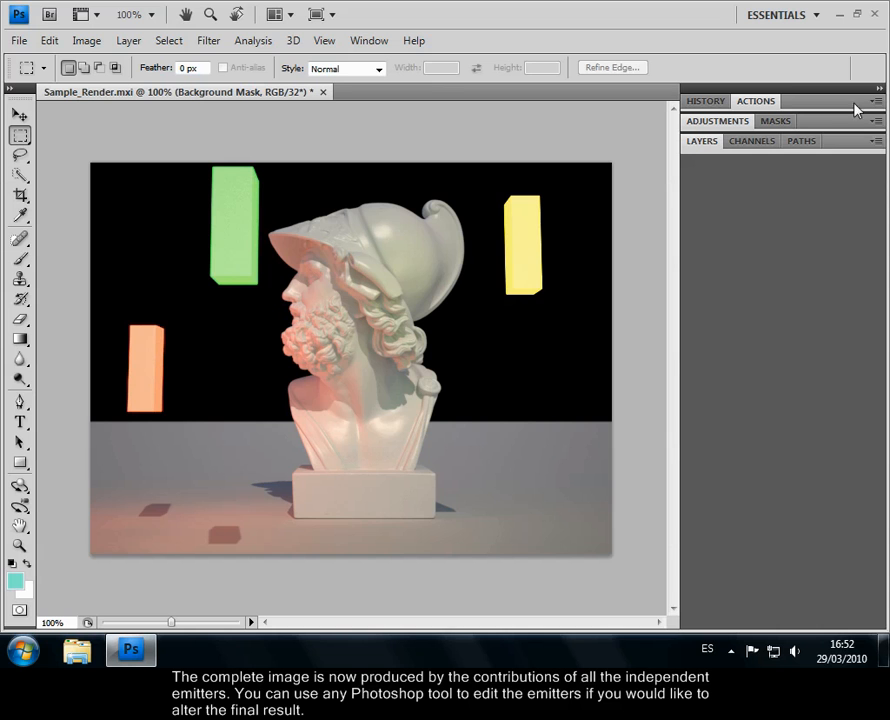
click(876, 101)
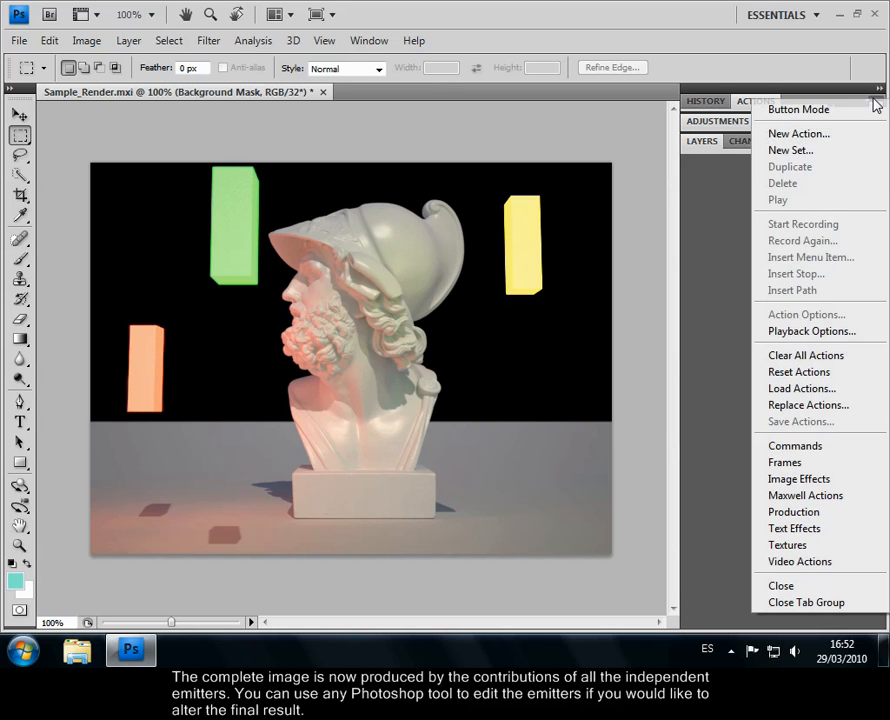
click(820, 390)
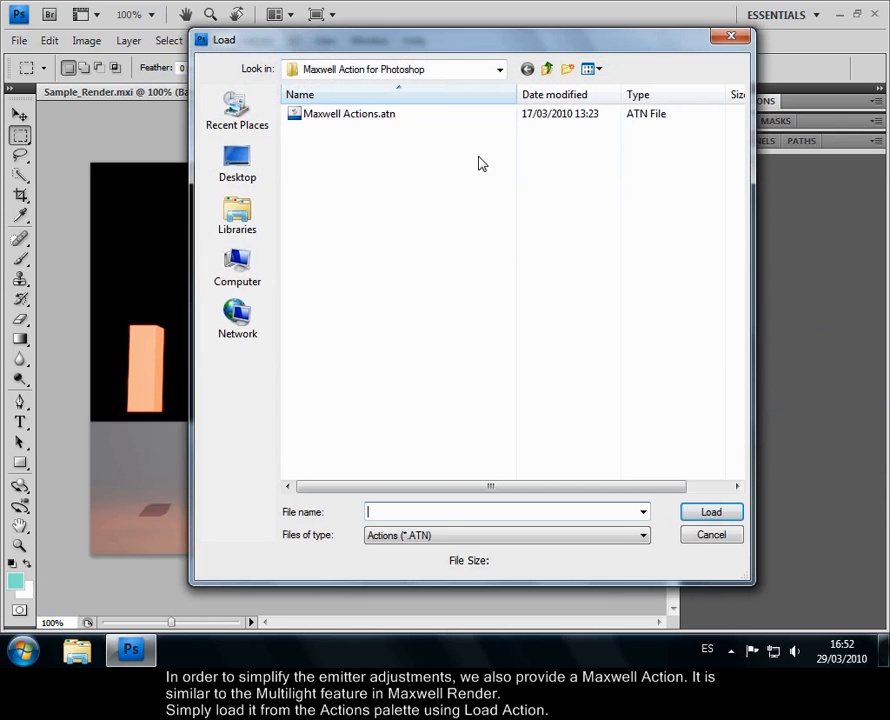
click(350, 116)
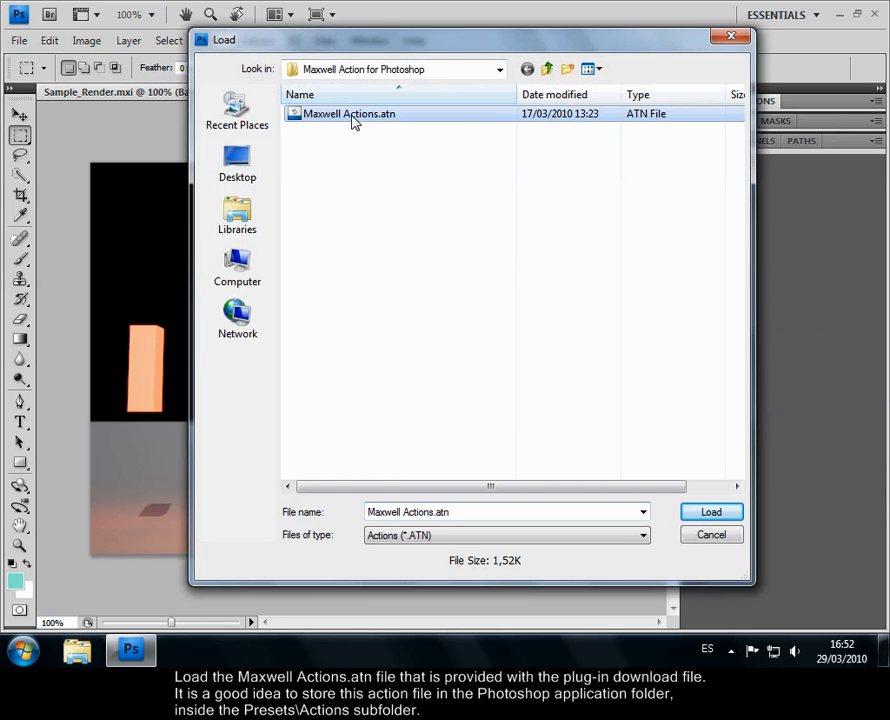
click(716, 513)
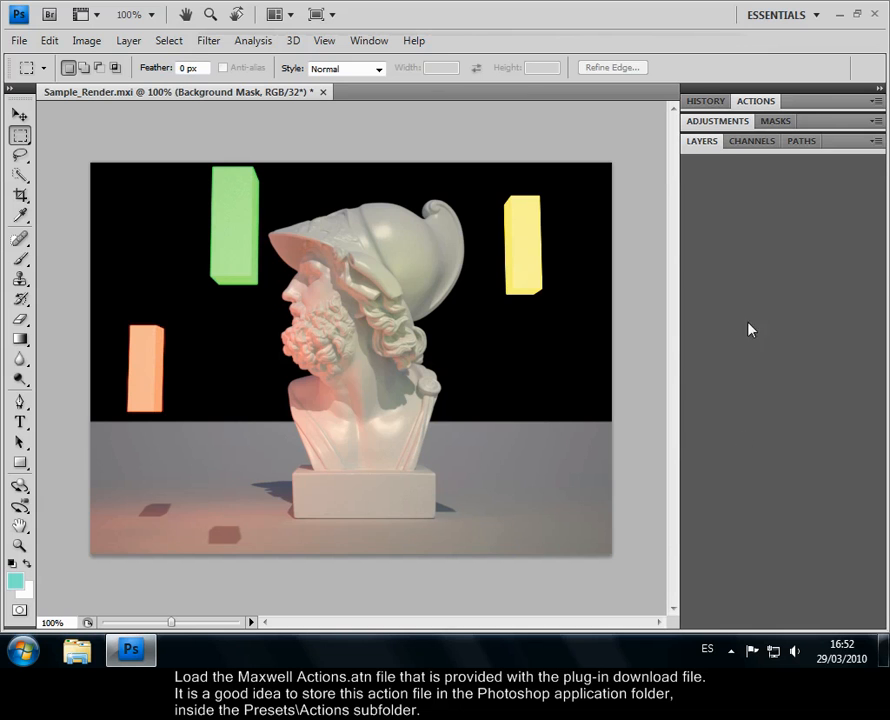
Step: Run the Maxwell Layer Adjustment action on the Light_emitter1 layer
click(820, 101)
click(805, 156)
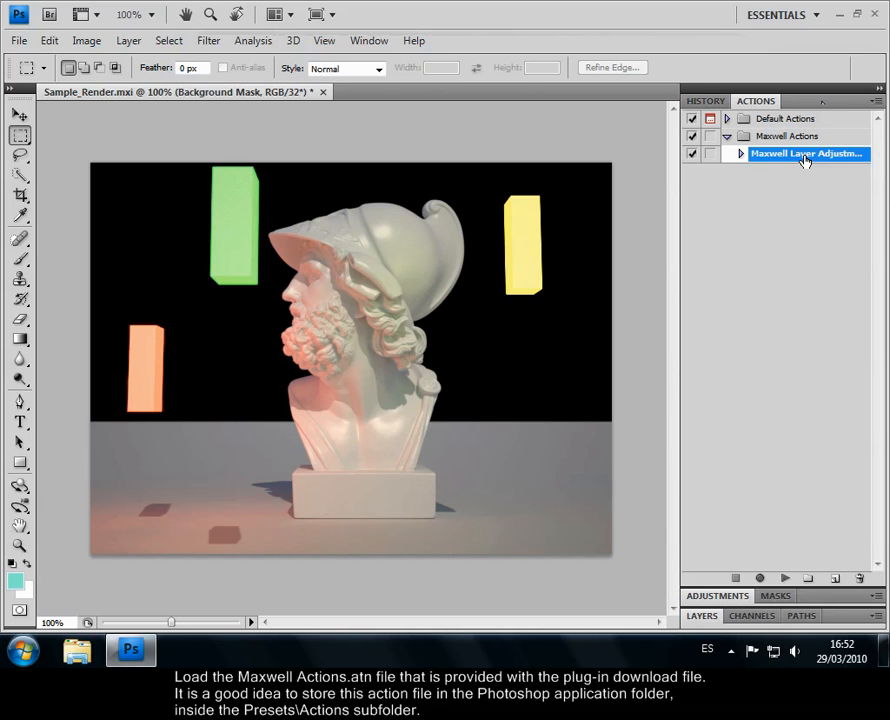
click(836, 617)
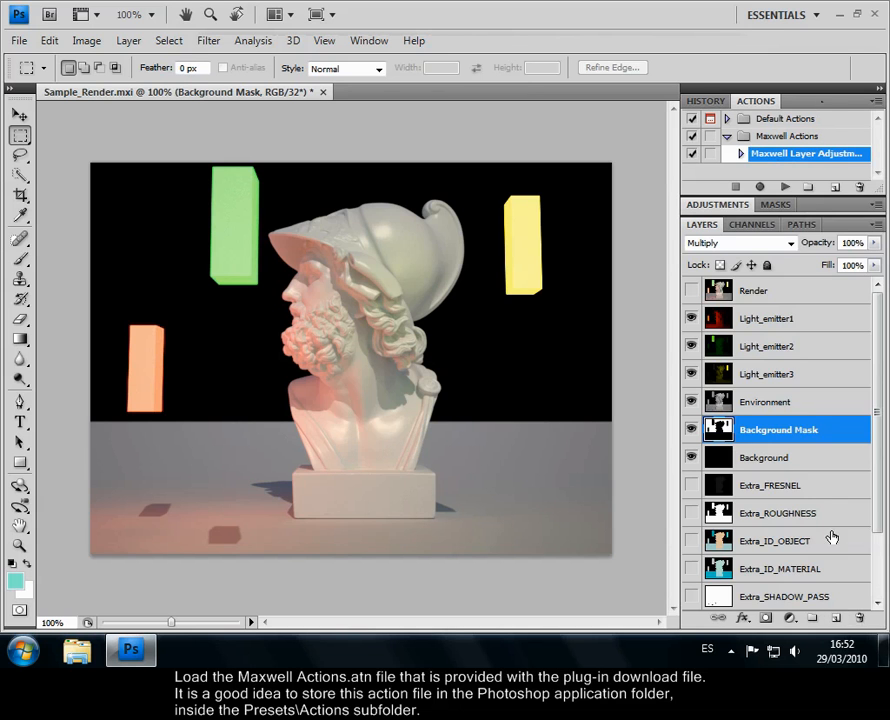
click(805, 319)
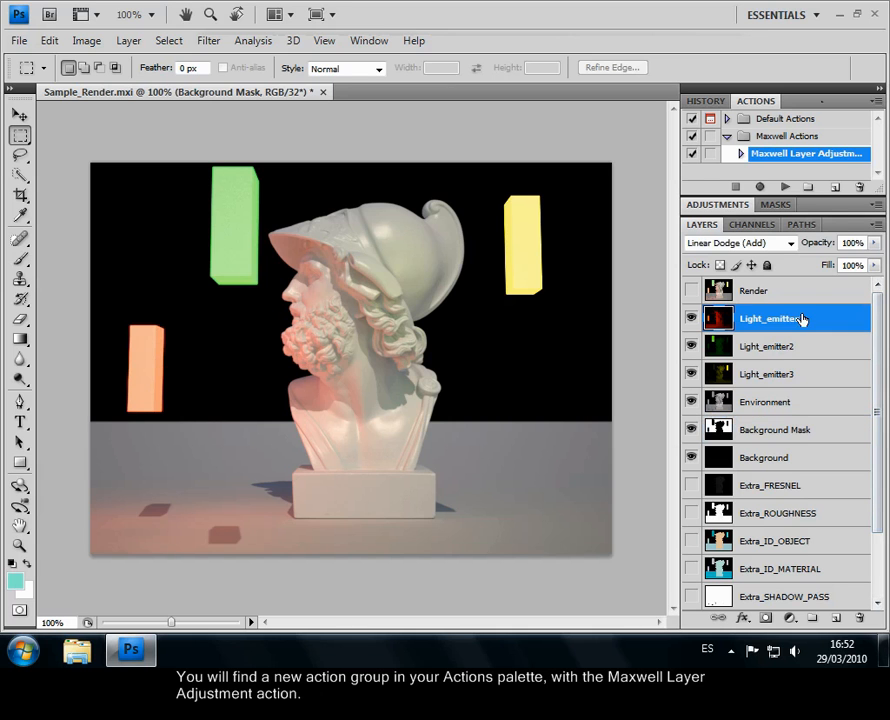
click(787, 187)
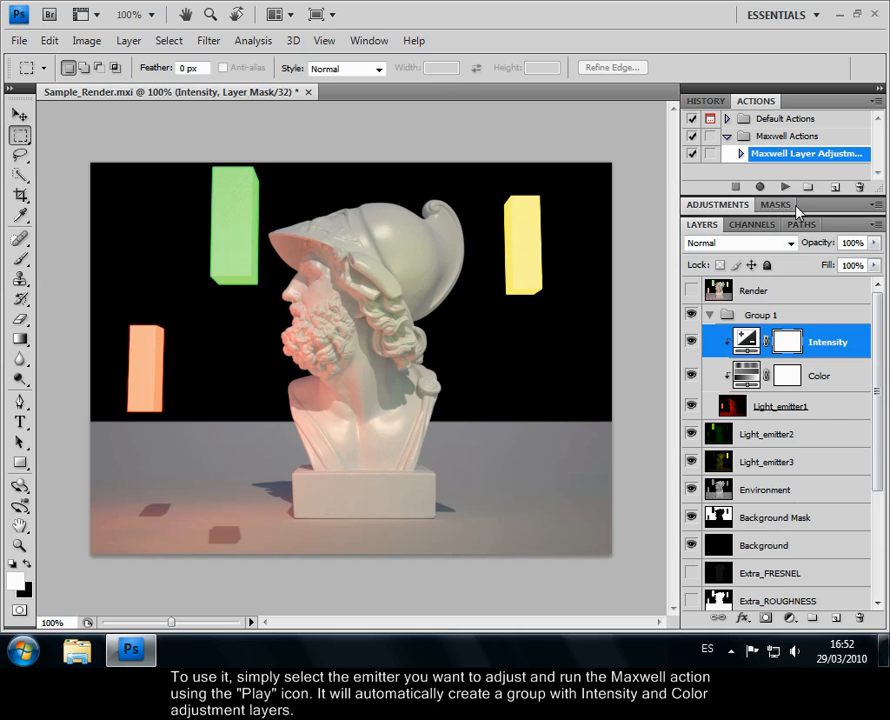
Step: Try an exposure of about +0,31 on the Intensity adjustment layer of Light_emitter1
click(797, 206)
mouse_move(778, 375)
mouse_down()
mouse_move(813, 370)
mouse_move(769, 371)
mouse_move(789, 372)
mouse_move(777, 370)
mouse_up()
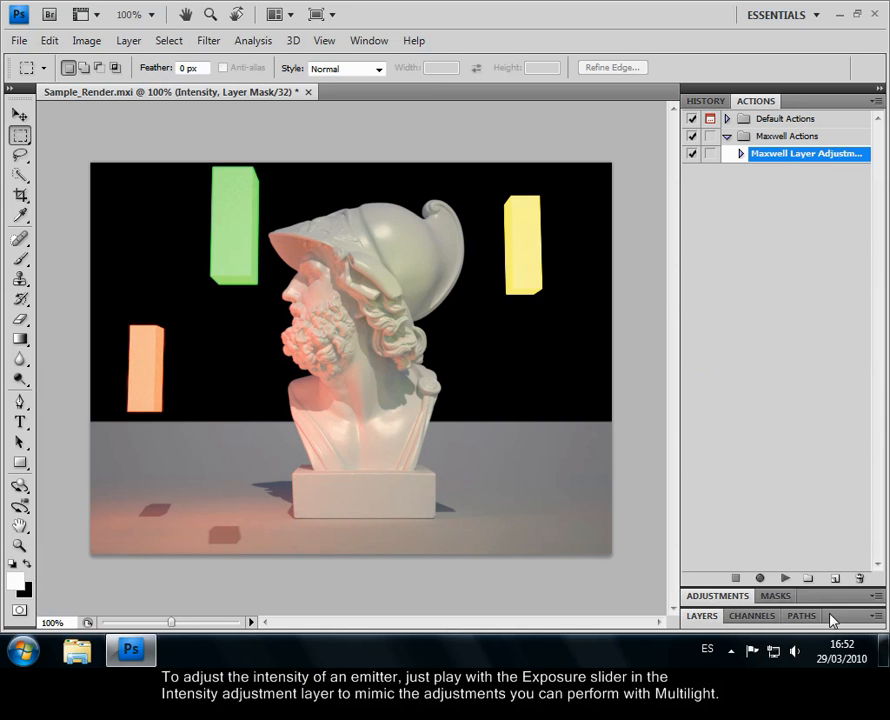
click(830, 618)
Step: Run the Maxwell Layer Adjustment action on the Light_emitter2, Light_emitter3 and Environment layers, one at a time
click(815, 434)
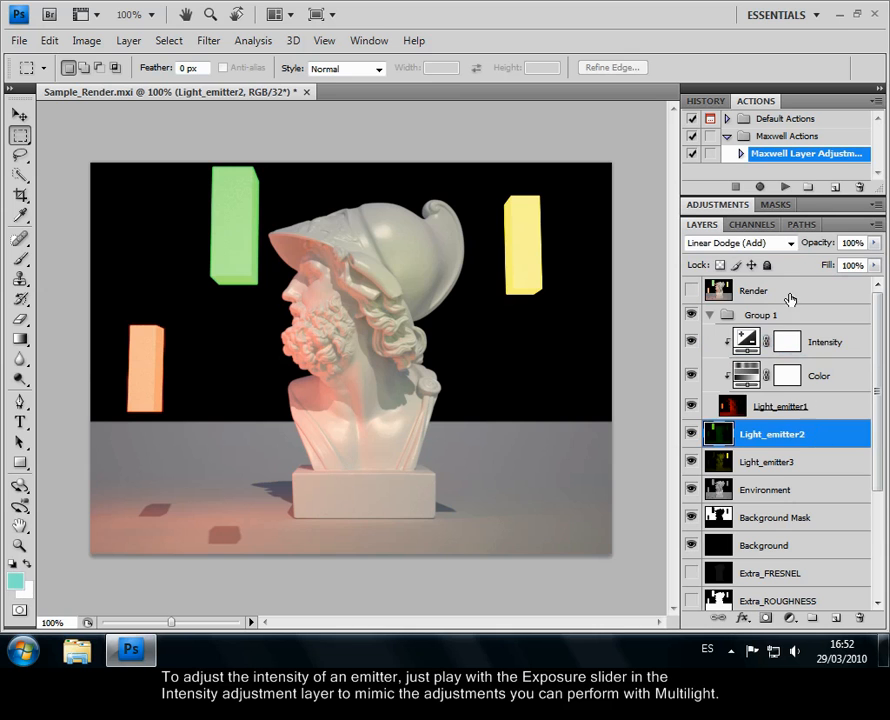
click(785, 187)
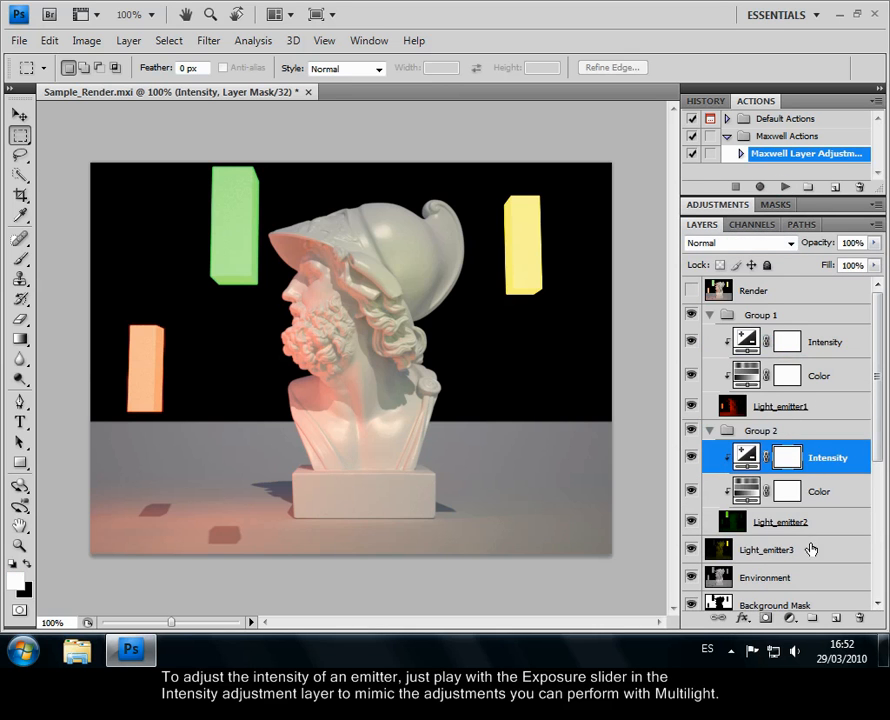
click(813, 549)
click(785, 187)
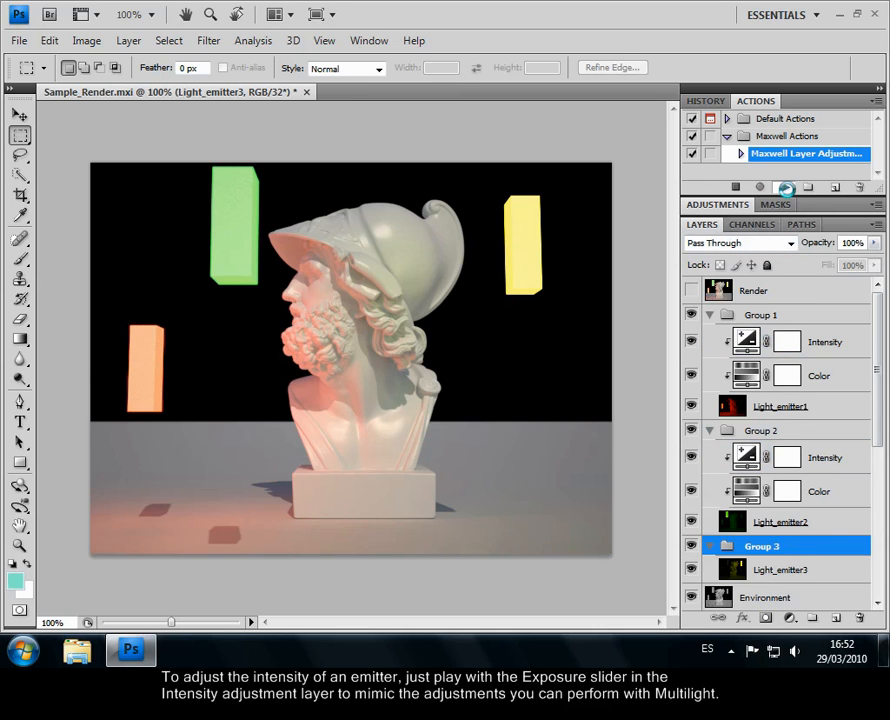
scroll(878, 325, down, 1)
scroll(878, 325, down, 5)
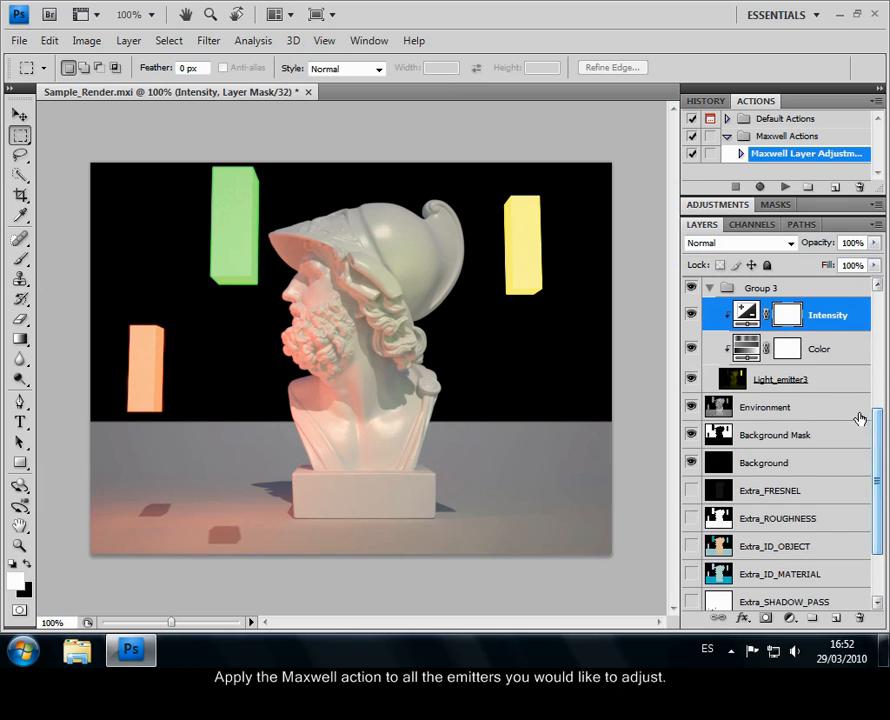
click(817, 410)
click(785, 187)
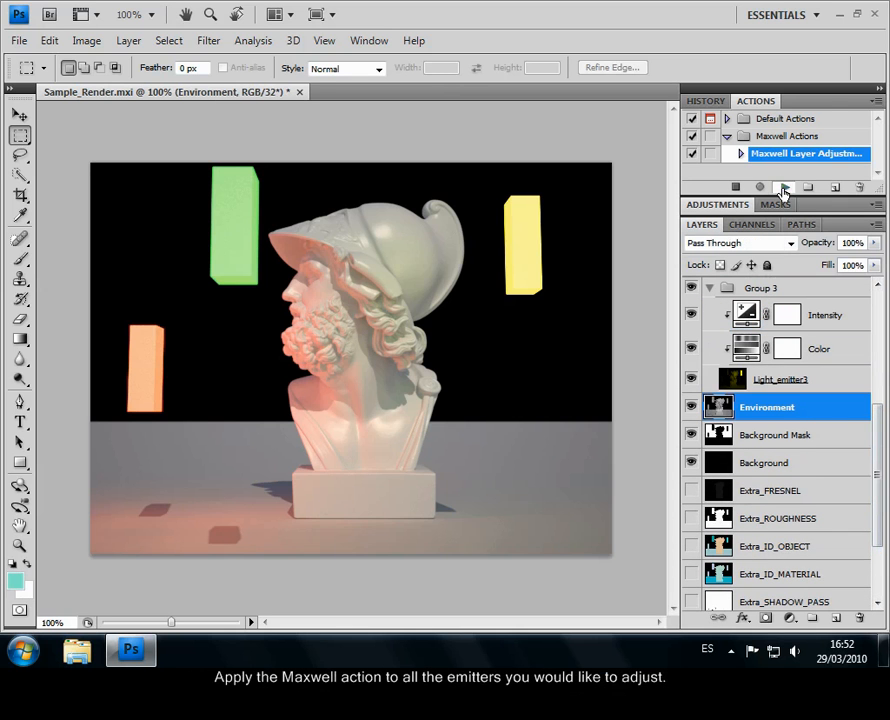
Step: Strongly lower the exposure of the Intensity adjustment layer in Group 1, which controls Light_emitter1
double_click(820, 103)
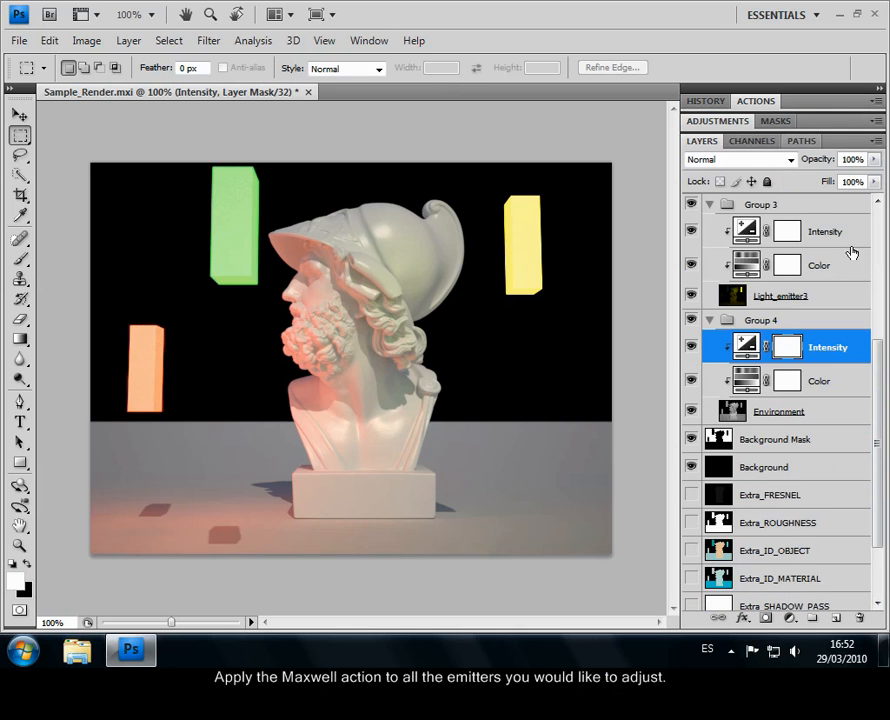
drag(876, 364, 886, 235)
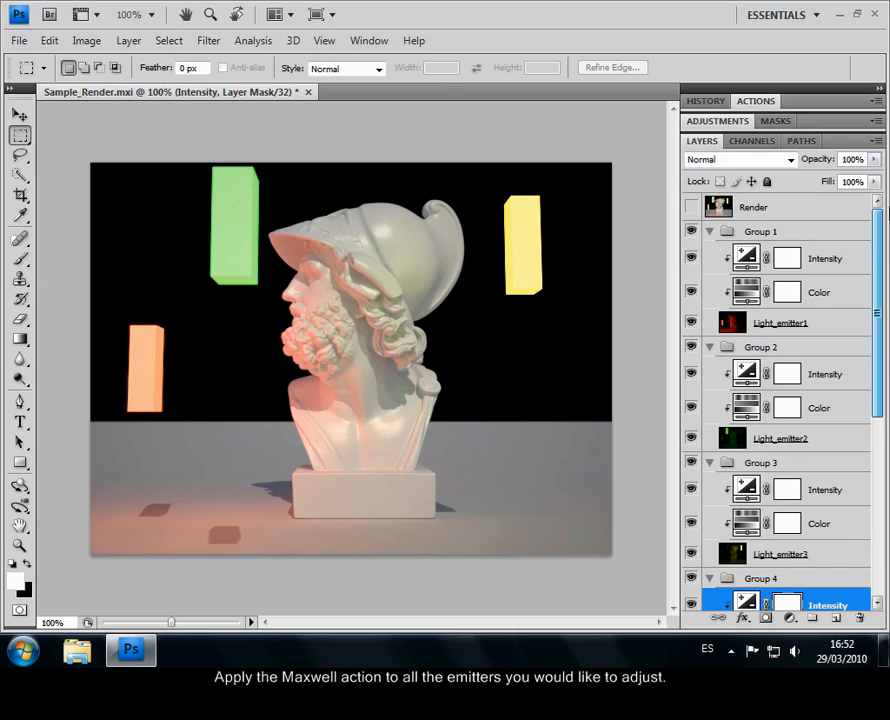
click(862, 258)
double_click(822, 126)
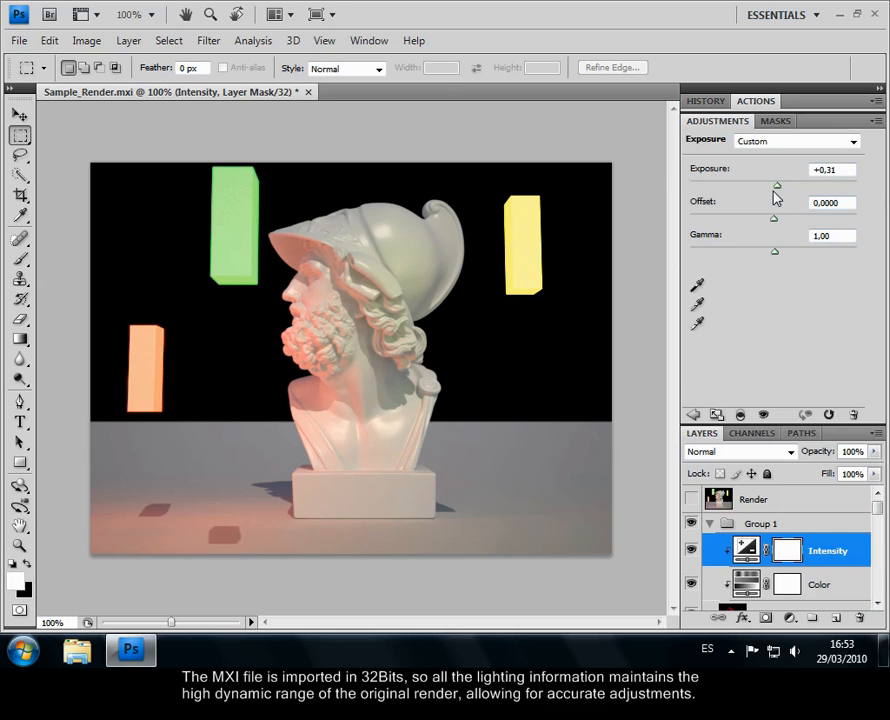
drag(784, 190, 731, 193)
Step: Set the Intensity exposure to about -0,87 for Light_emitter2 in Group 2 and about +2,76 for Light_emitter3 in Group 3
mouse_move(880, 513)
mouse_down()
mouse_move(886, 527)
mouse_move(870, 529)
mouse_up()
click(852, 515)
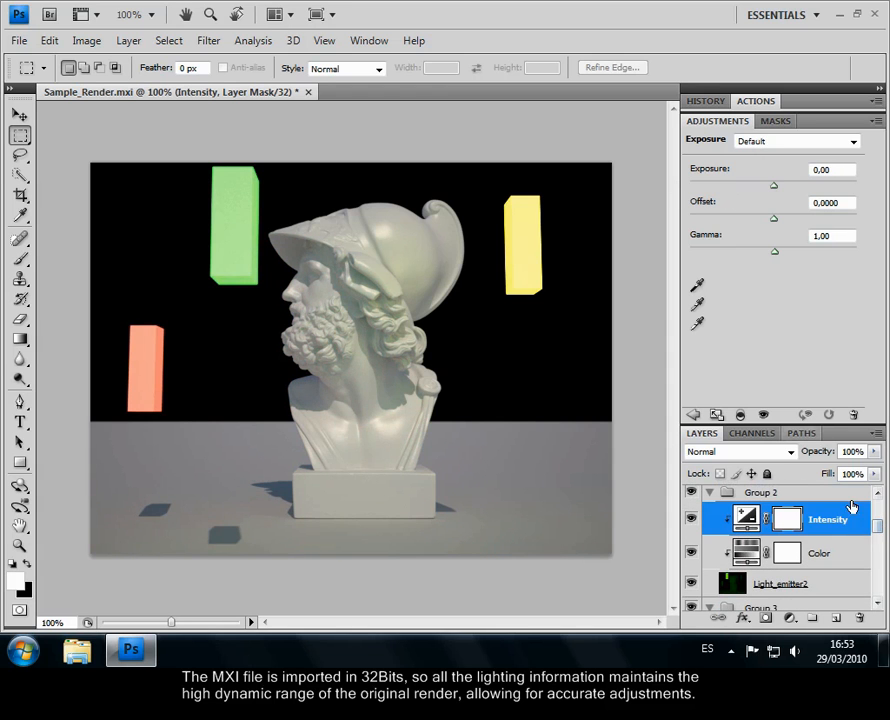
mouse_move(772, 188)
mouse_down()
mouse_move(810, 188)
mouse_move(700, 191)
mouse_move(762, 188)
mouse_up()
scroll(879, 531, down, 4)
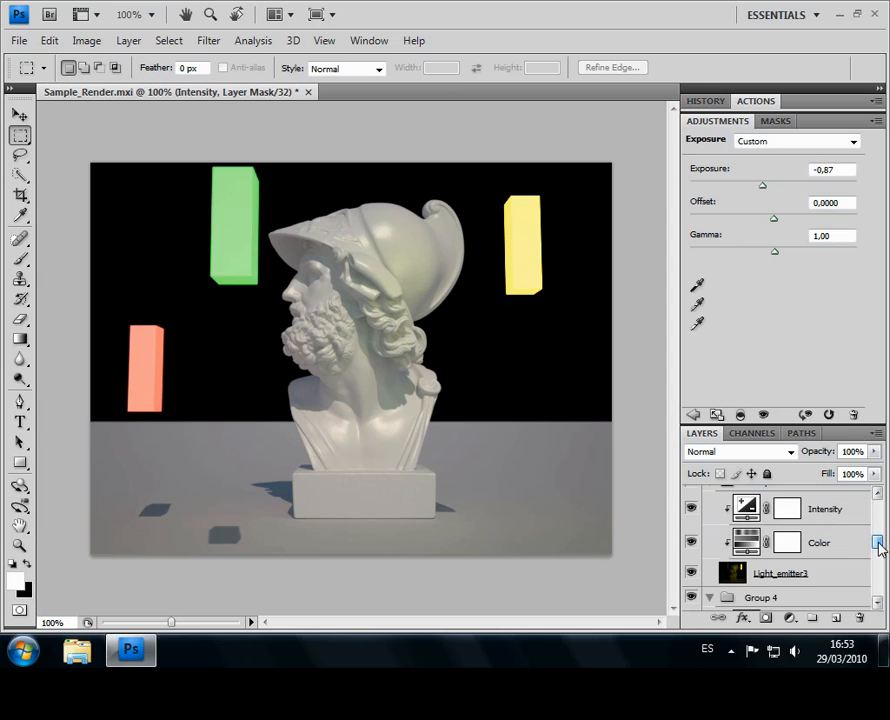
click(853, 526)
drag(776, 187, 808, 187)
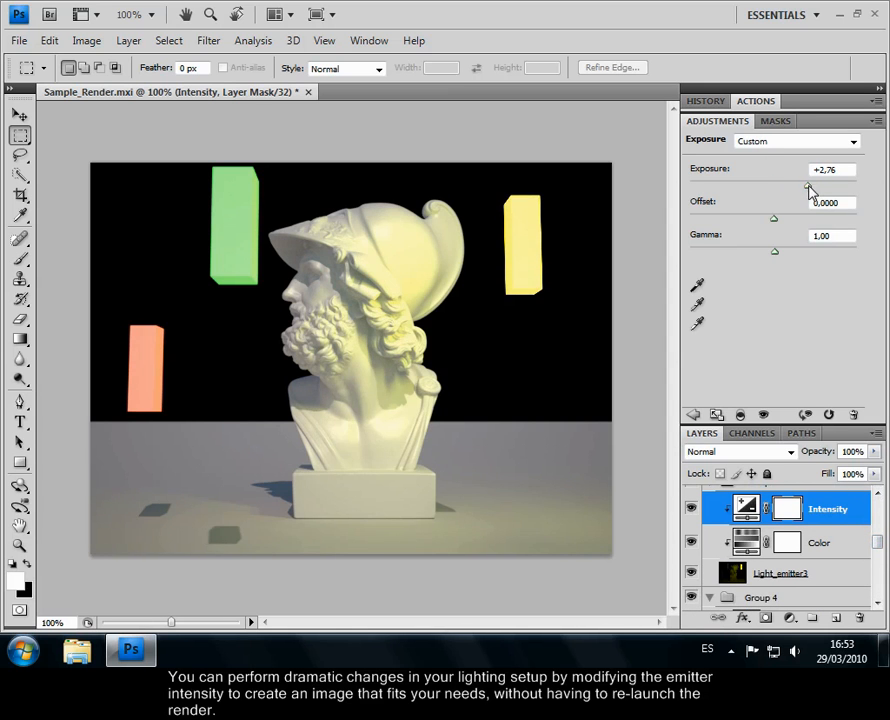
Step: Lower the exposure of the Environment's Intensity adjustment layer in Group 4 to about -3,73
scroll(877, 557, down, 2)
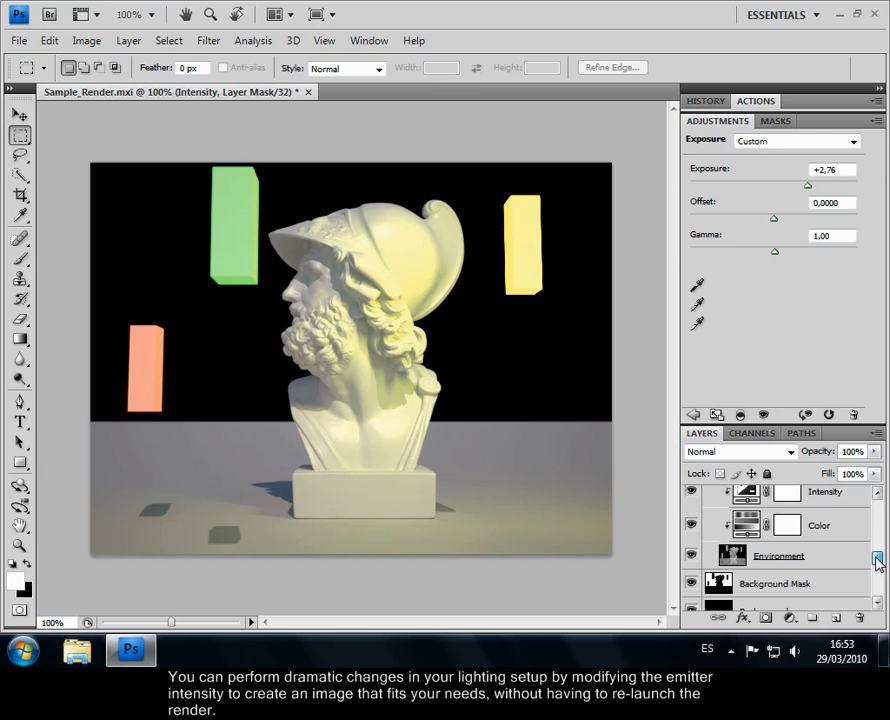
scroll(854, 536, up, 1)
click(850, 519)
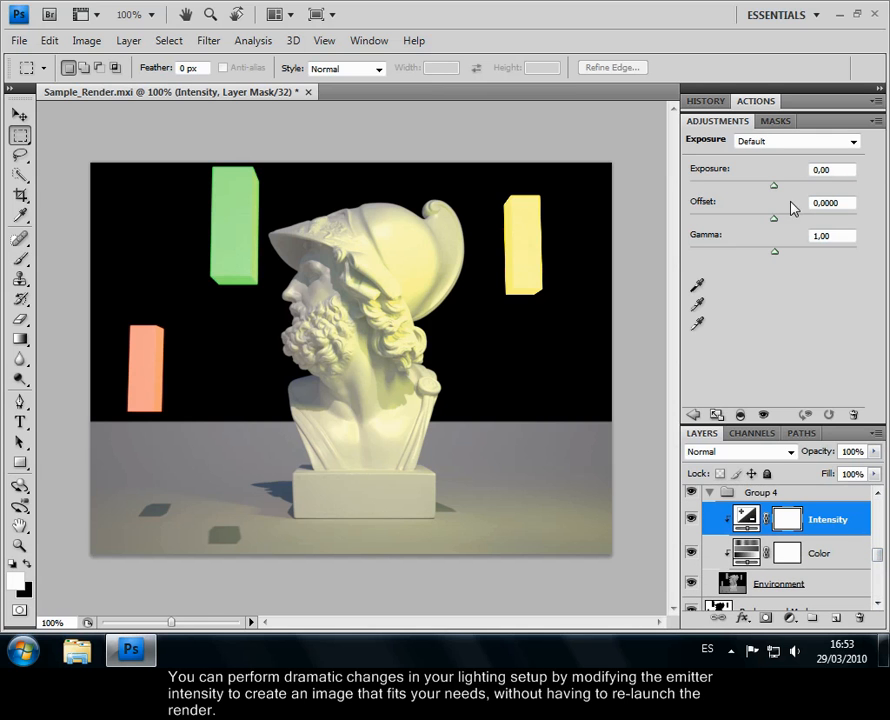
drag(775, 187, 733, 191)
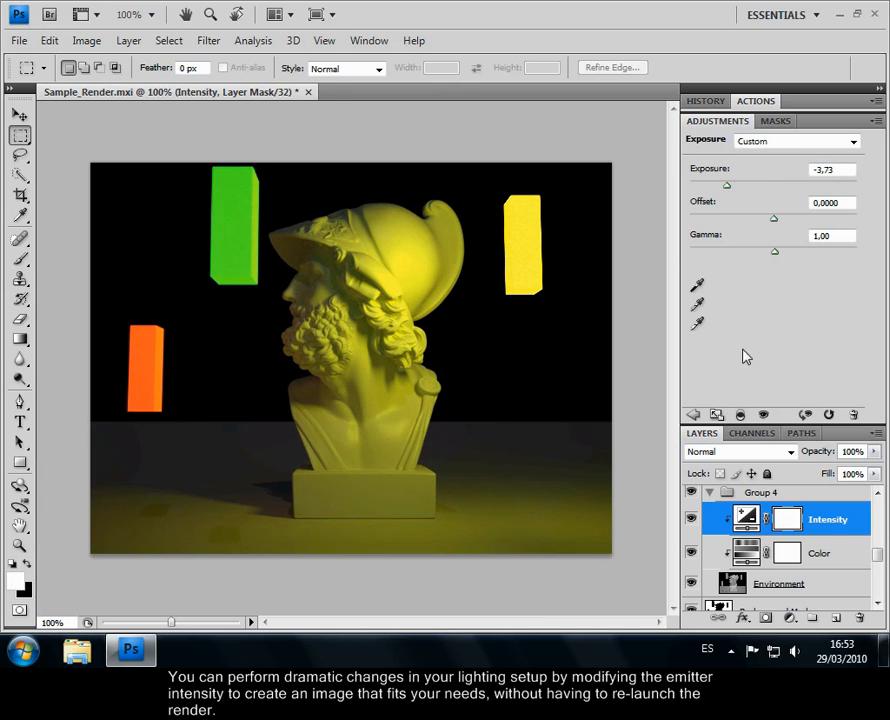
Step: Select the black Background layer below the Background Mask in the render document
drag(878, 557, 881, 560)
click(826, 583)
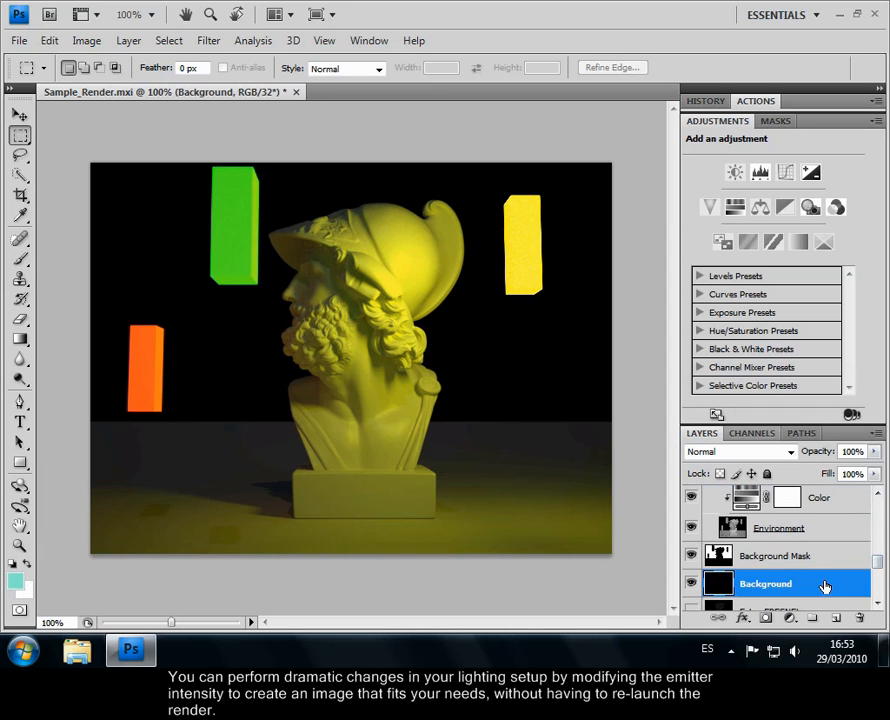
scroll(878, 565, down, 1)
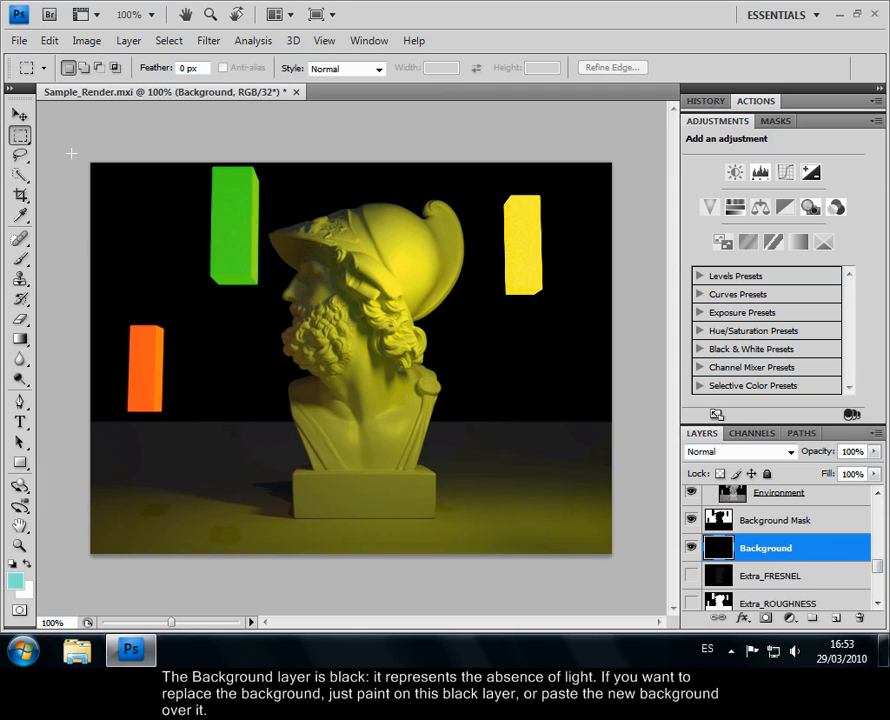
Step: Open sky.png from the Desktop, select the whole image and copy it
click(19, 40)
click(27, 80)
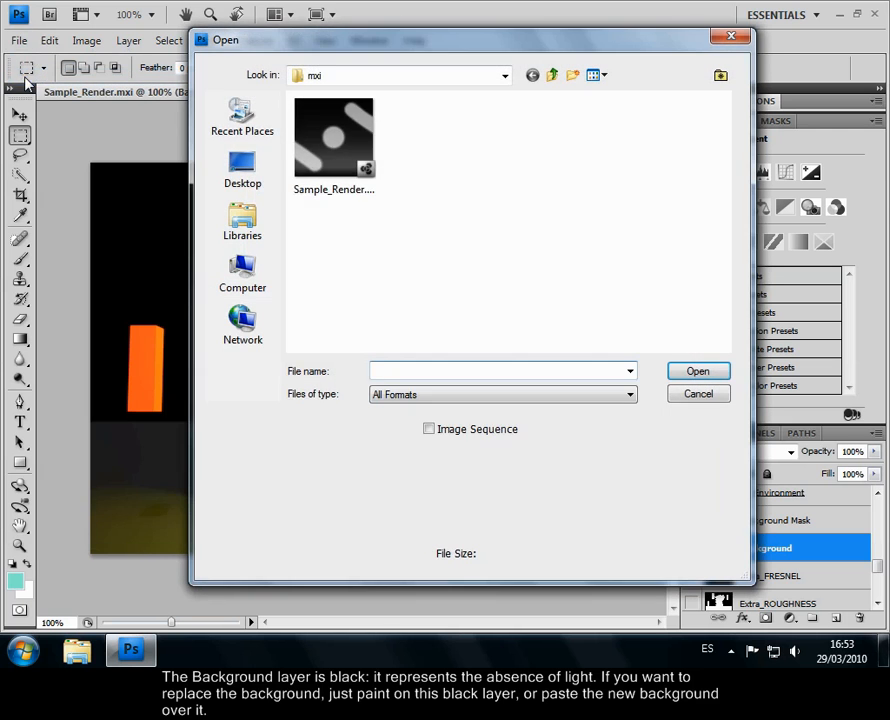
click(240, 176)
click(549, 253)
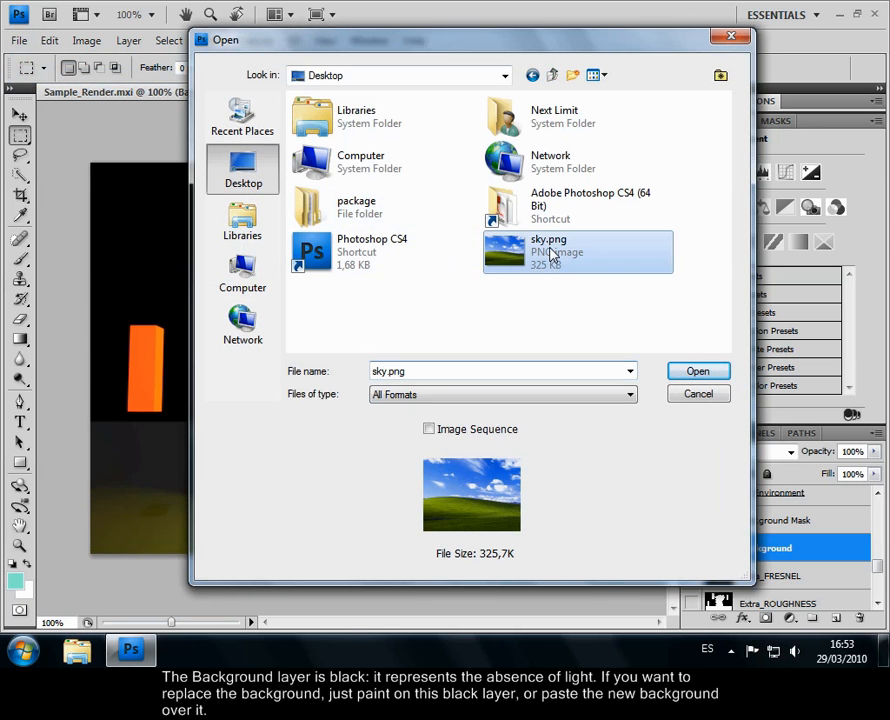
click(698, 372)
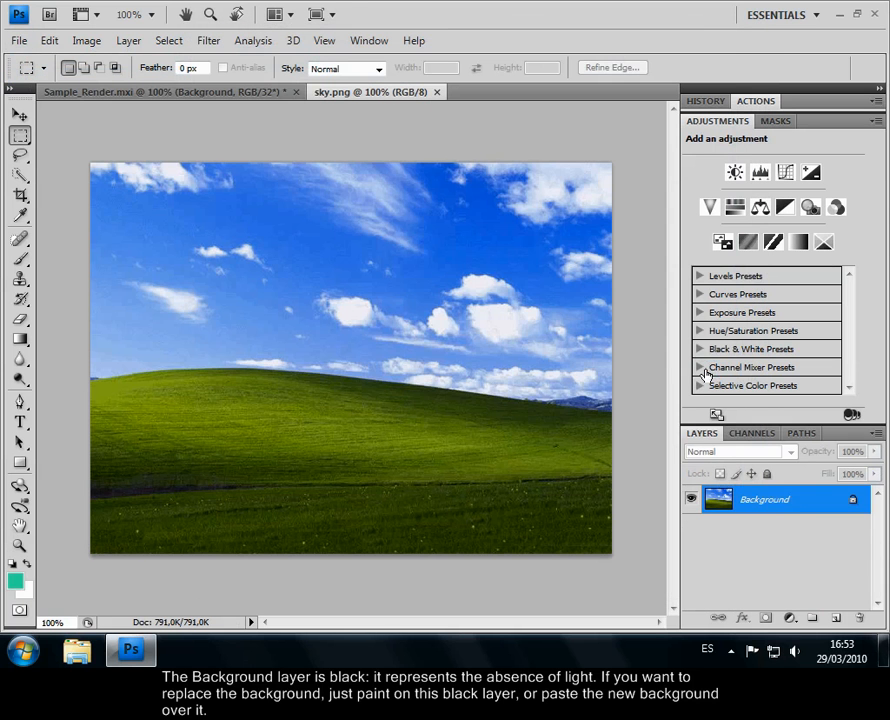
drag(505, 489, 642, 574)
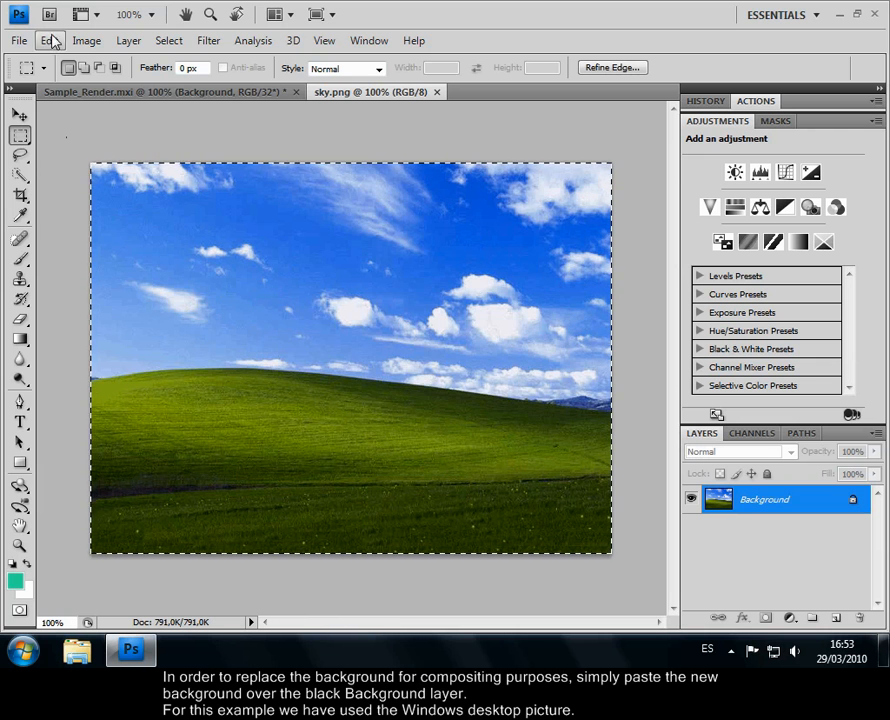
click(49, 40)
click(110, 148)
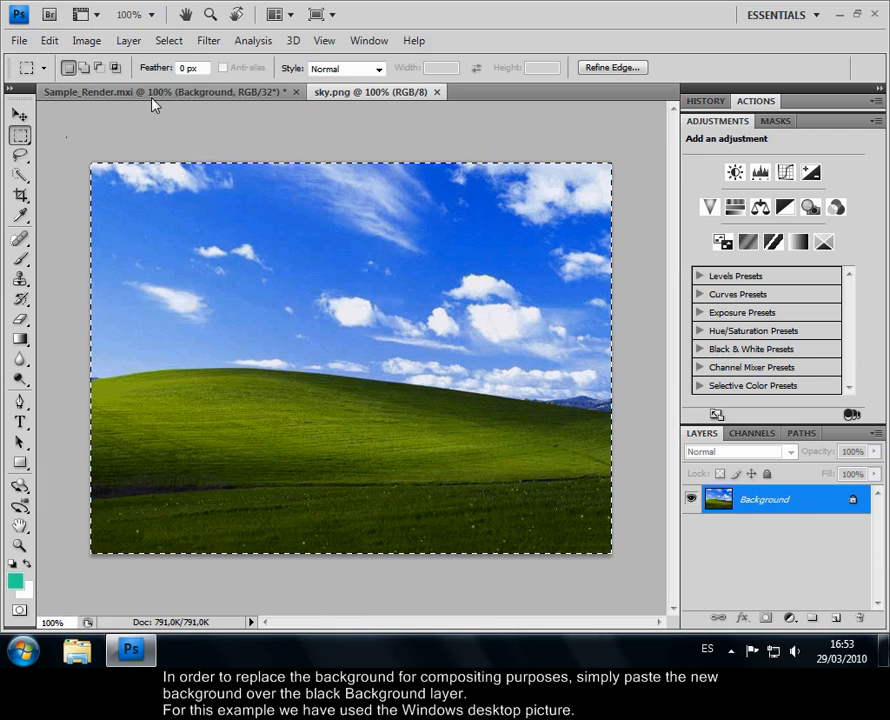
Step: Paste the copied sky into Sample_Render.mxi directly above the black Background layer, accepting the color profile conversion
click(152, 93)
scroll(865, 569, down, 2)
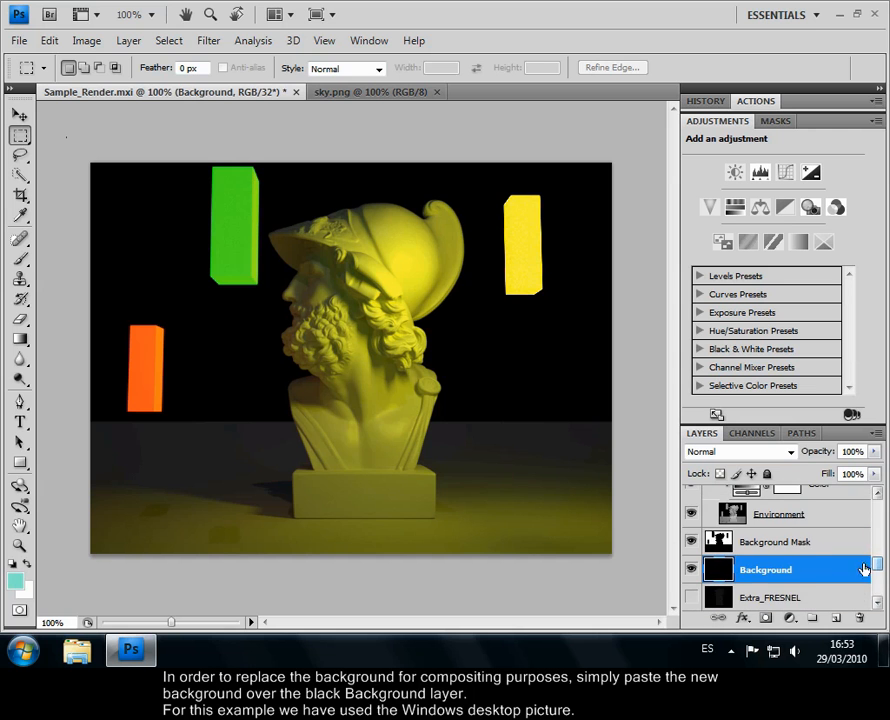
click(42, 41)
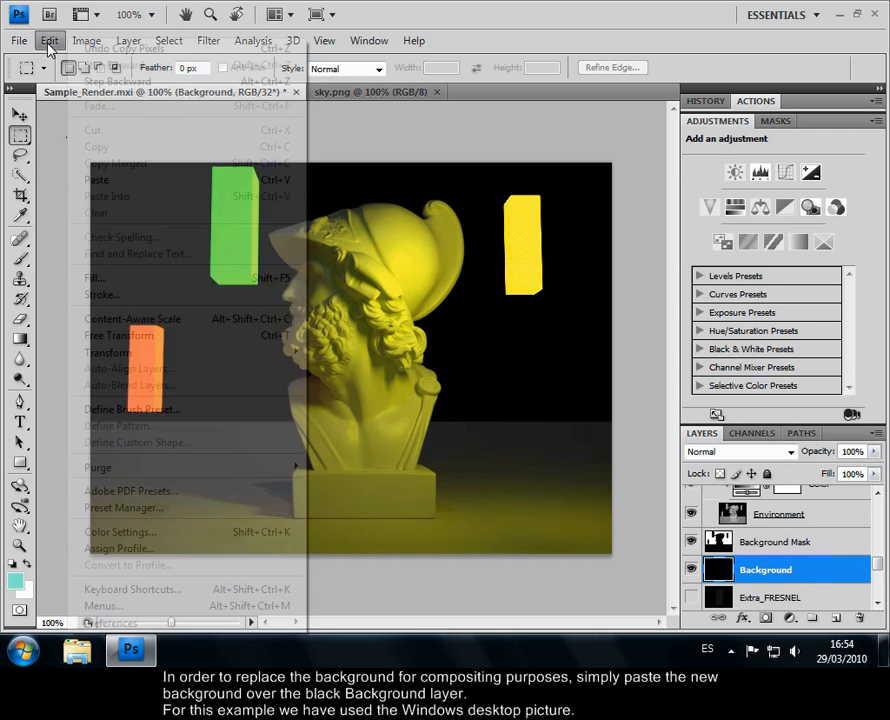
click(111, 181)
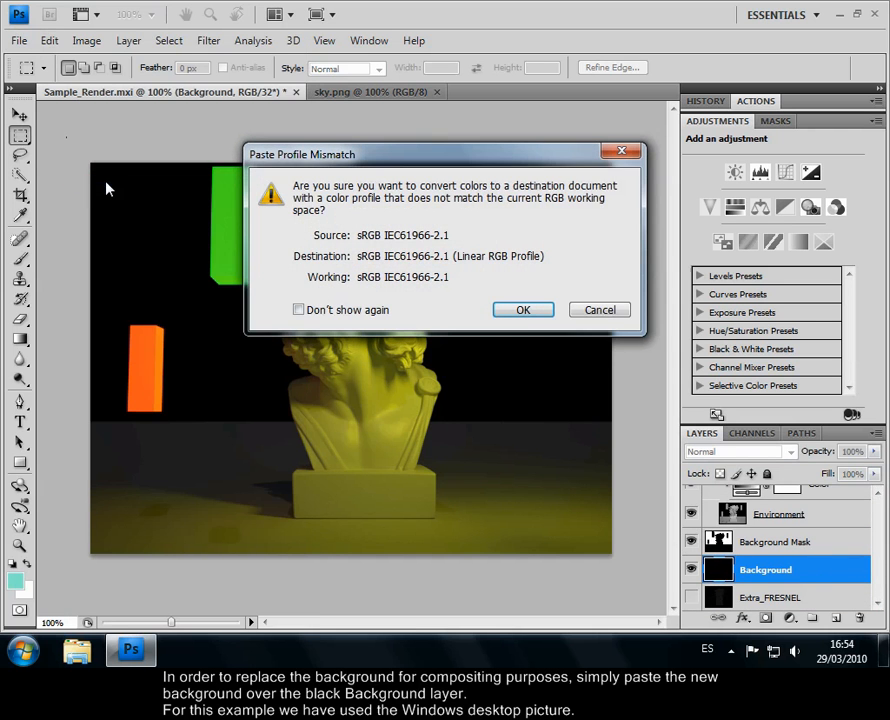
click(522, 312)
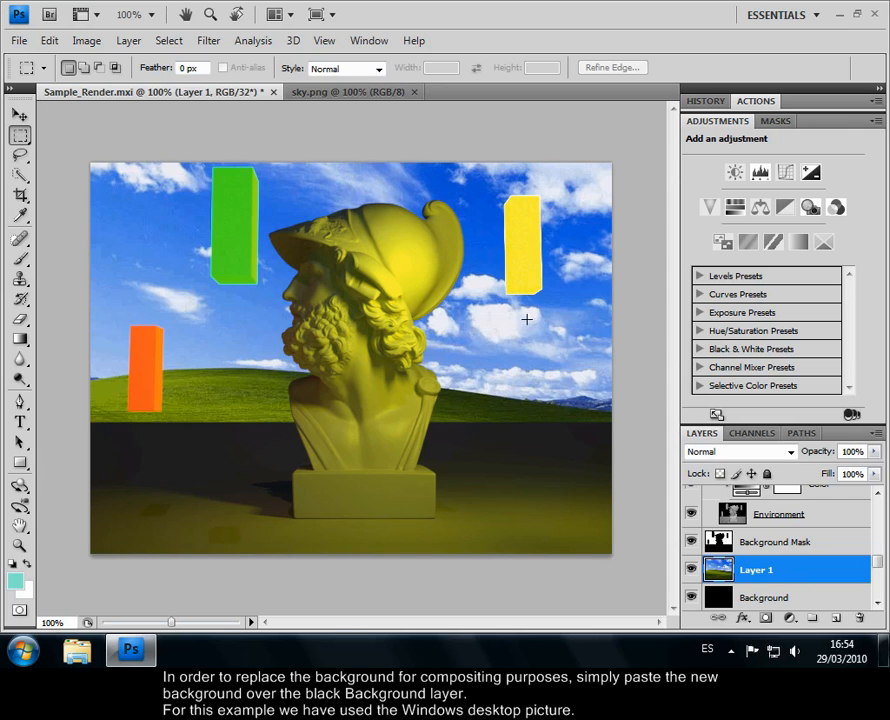
Step: Set the Environment's Intensity exposure in Group 4 to about -1,15 and its Color hue to about -7
drag(876, 562, 878, 557)
click(845, 508)
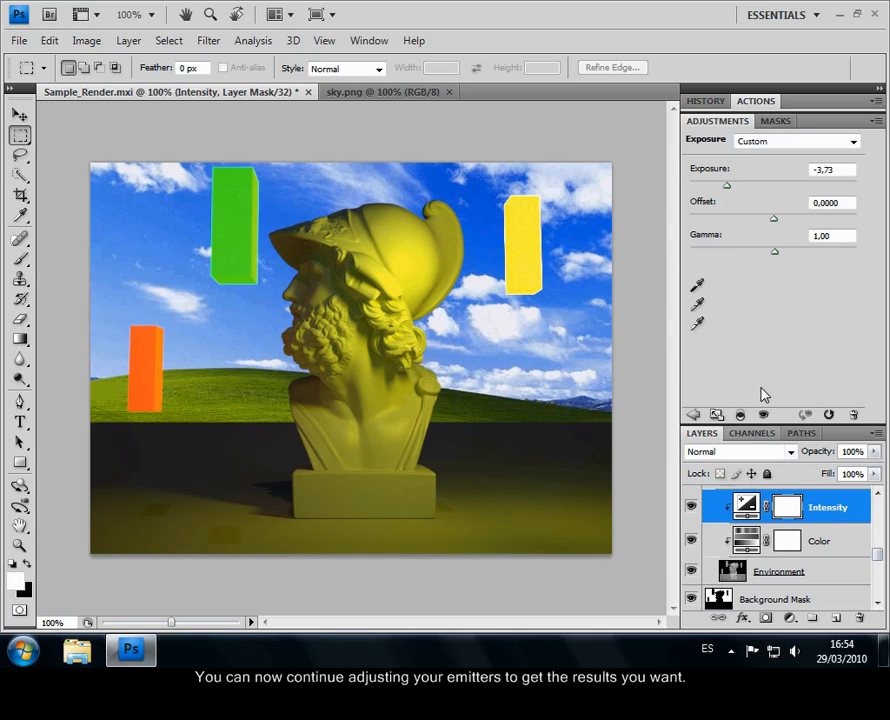
drag(729, 191, 761, 186)
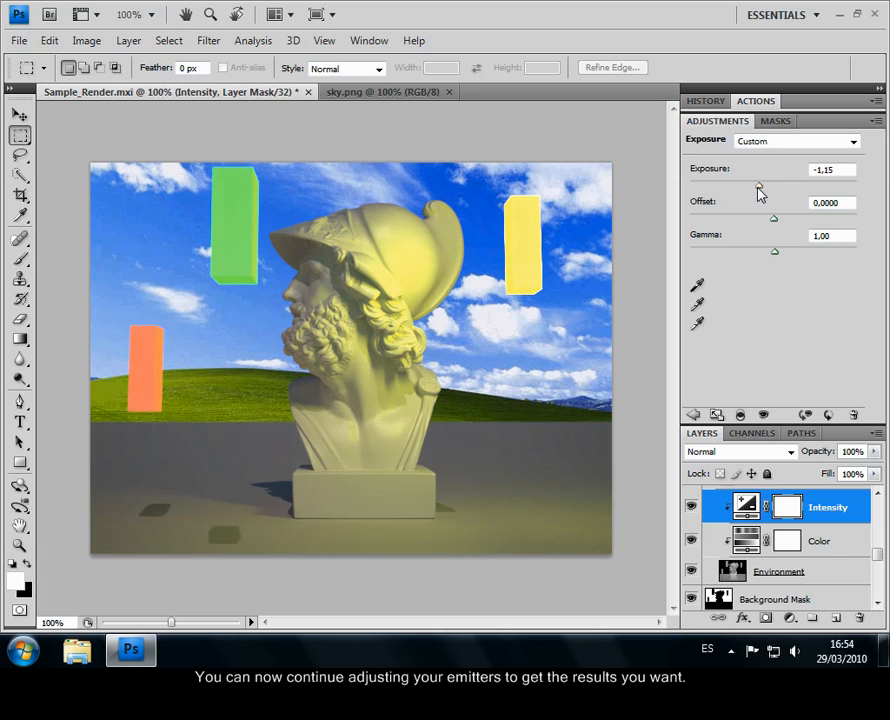
click(835, 542)
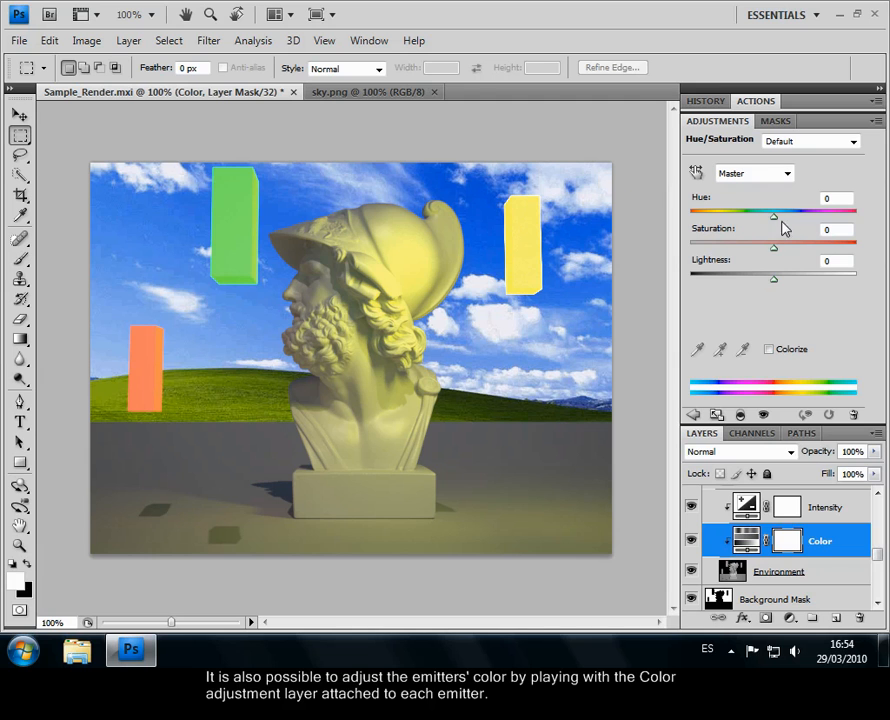
mouse_move(774, 214)
mouse_down()
mouse_move(864, 216)
mouse_move(676, 222)
mouse_move(818, 222)
mouse_move(771, 226)
mouse_up()
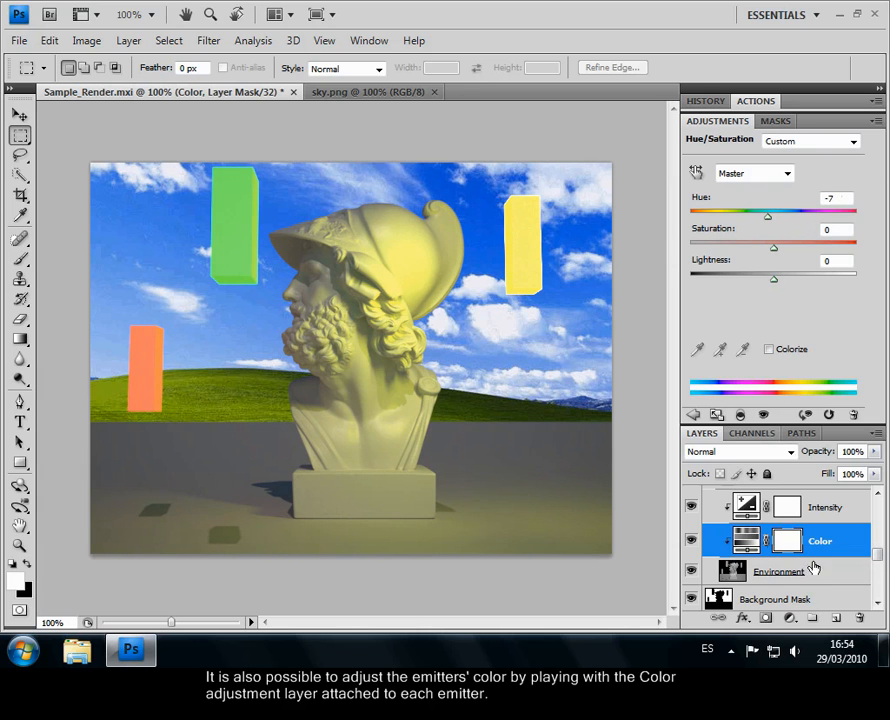
Step: Shift the hue of Light_emitter3 to about +139 with the Color adjustment layer in Group 3
scroll(879, 548, up, 3)
scroll(879, 545, up, 2)
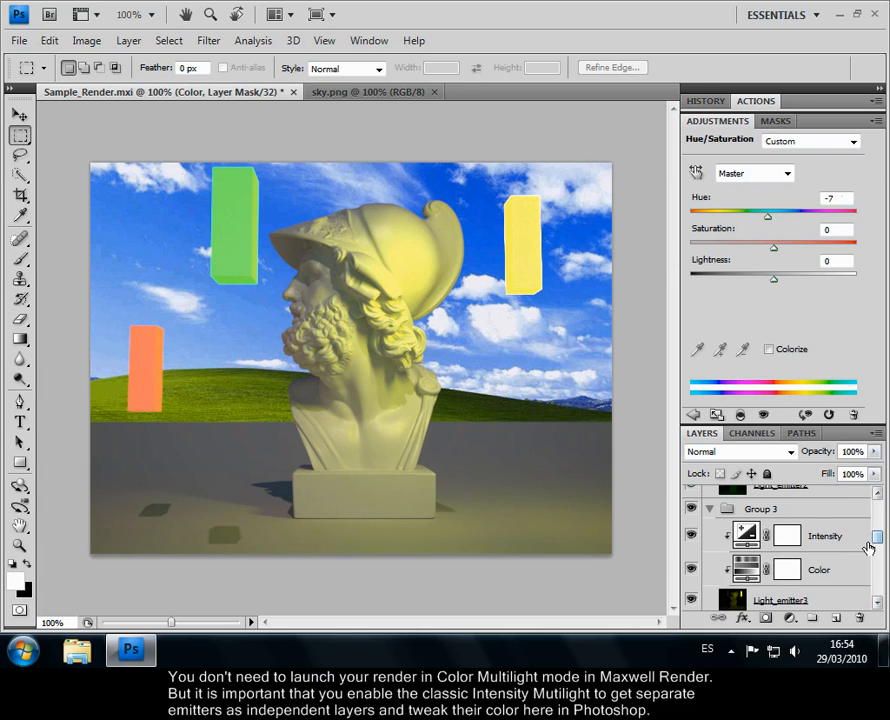
click(839, 569)
drag(775, 220, 843, 225)
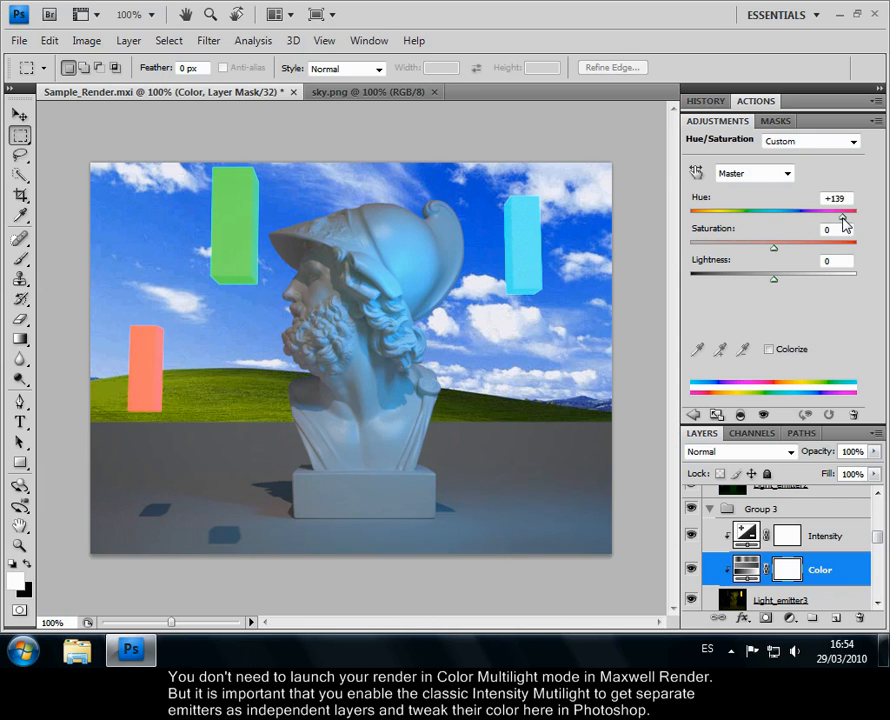
Step: Set the Color hue of Light_emitter2 in Group 2 to about -45 and its Intensity exposure to about +3,04
drag(873, 537, 879, 527)
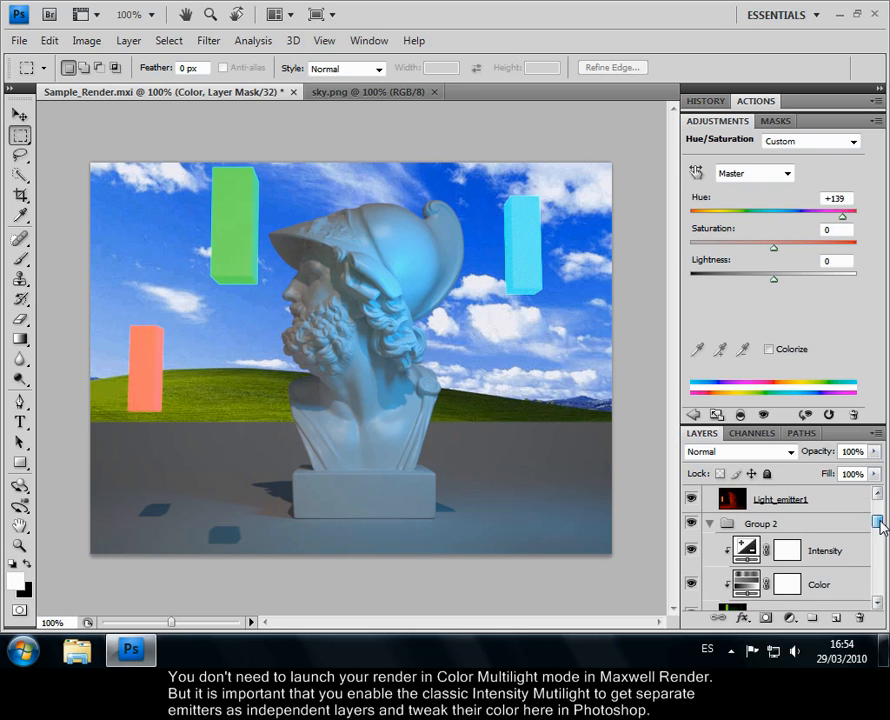
click(823, 590)
drag(775, 224, 738, 224)
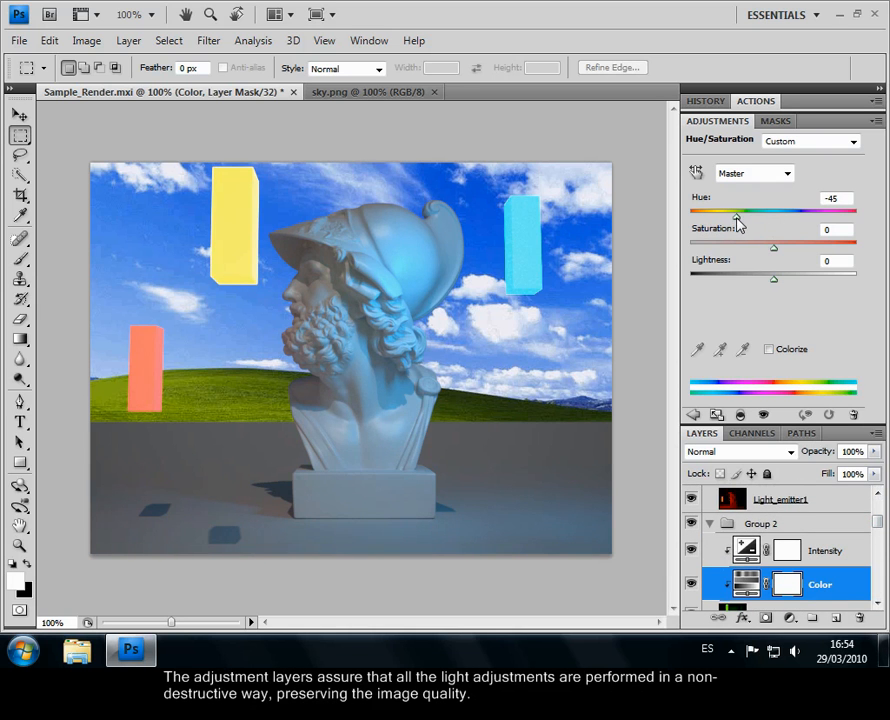
click(820, 550)
drag(768, 187, 811, 187)
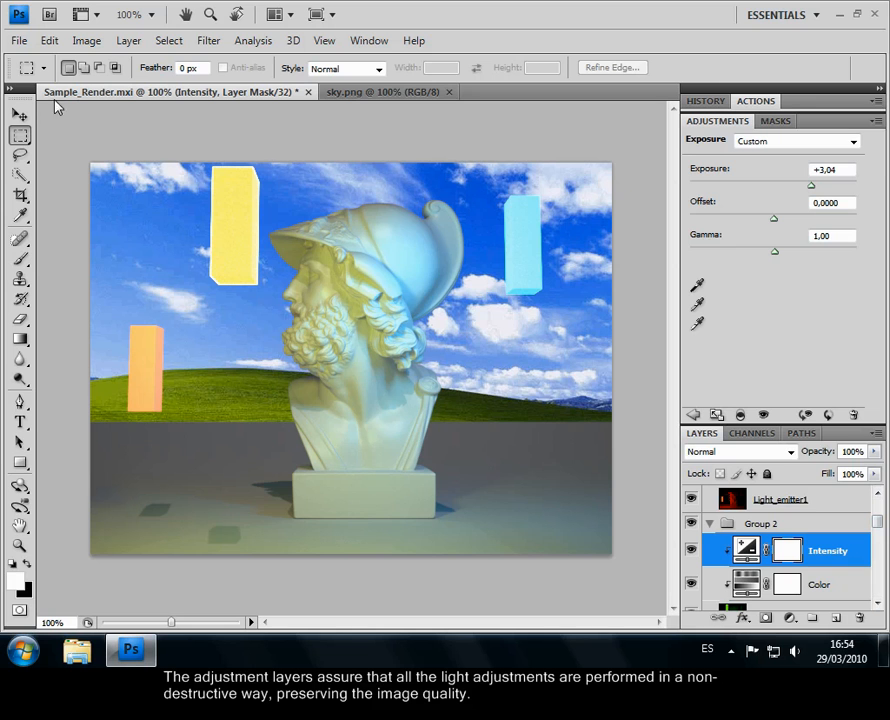
Step: Try to save the edited composite directly to its original MXI file
click(24, 43)
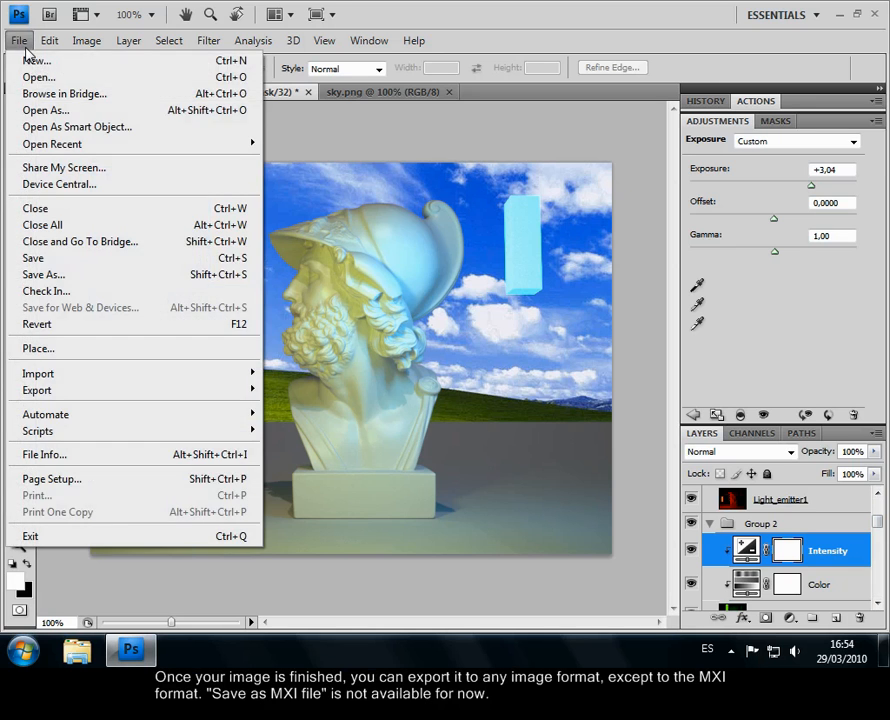
click(62, 263)
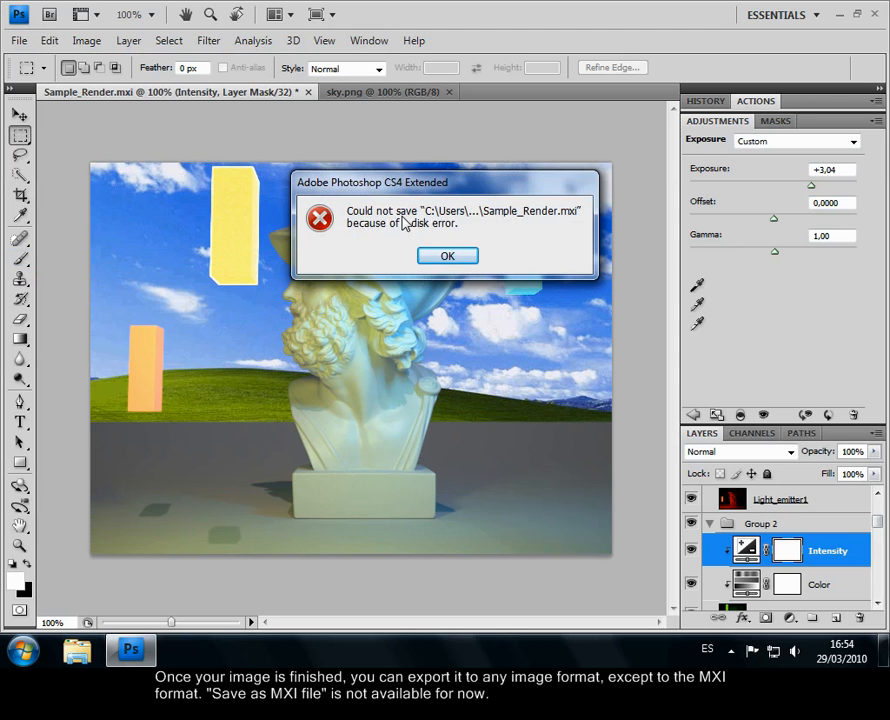
click(437, 257)
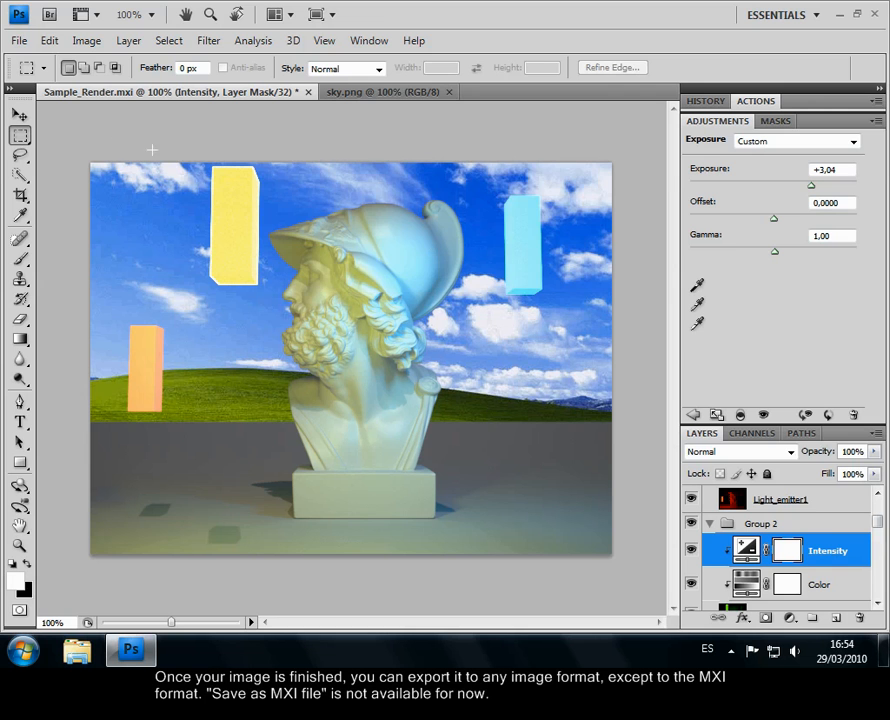
Step: Save the layered composite as Sample_Render.tif in TIFF format, 32 bit (Float), without image compression
click(18, 41)
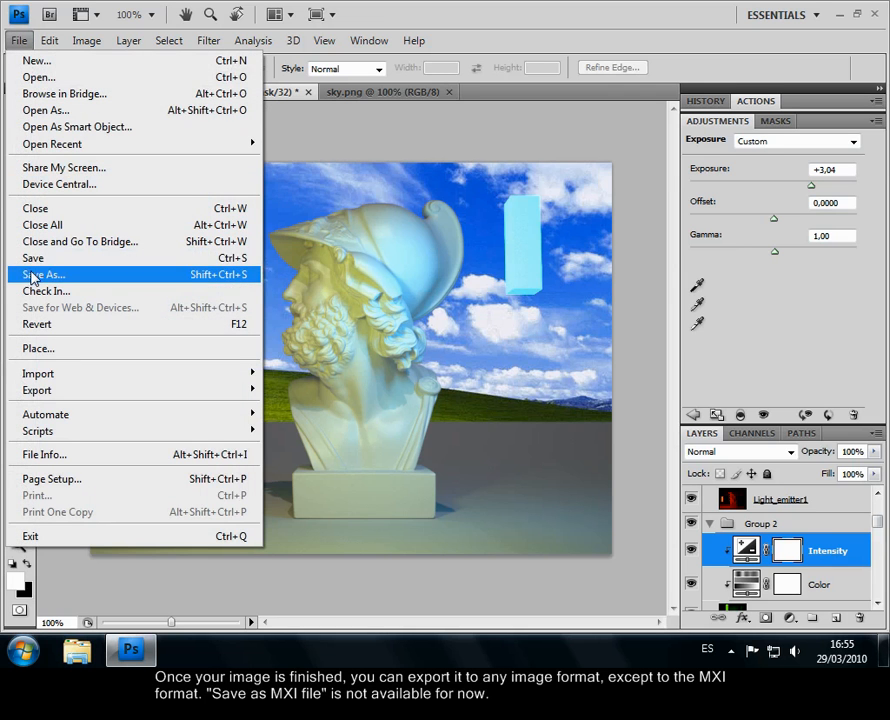
click(44, 278)
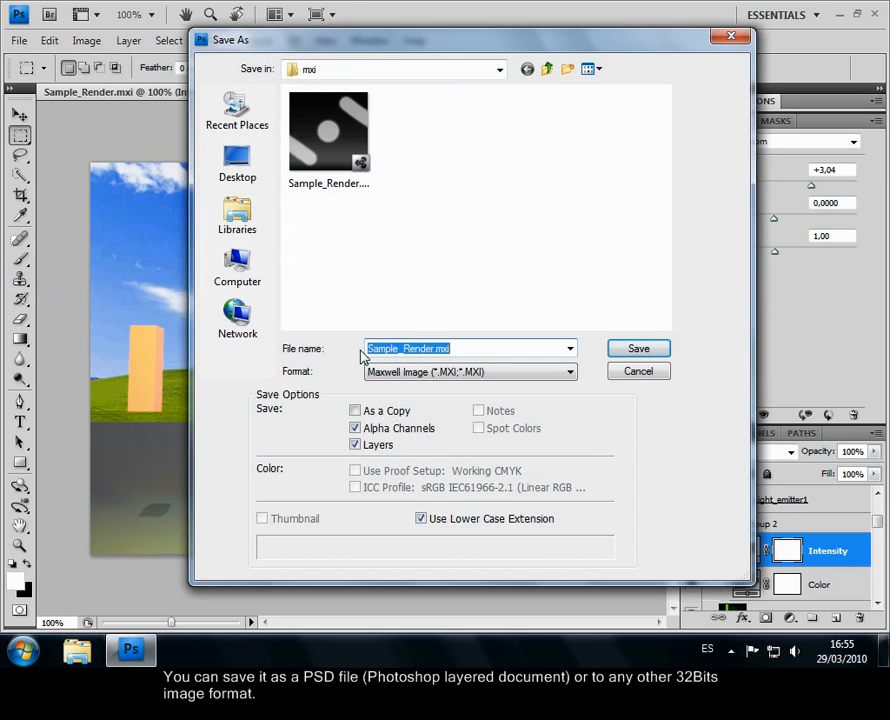
click(396, 372)
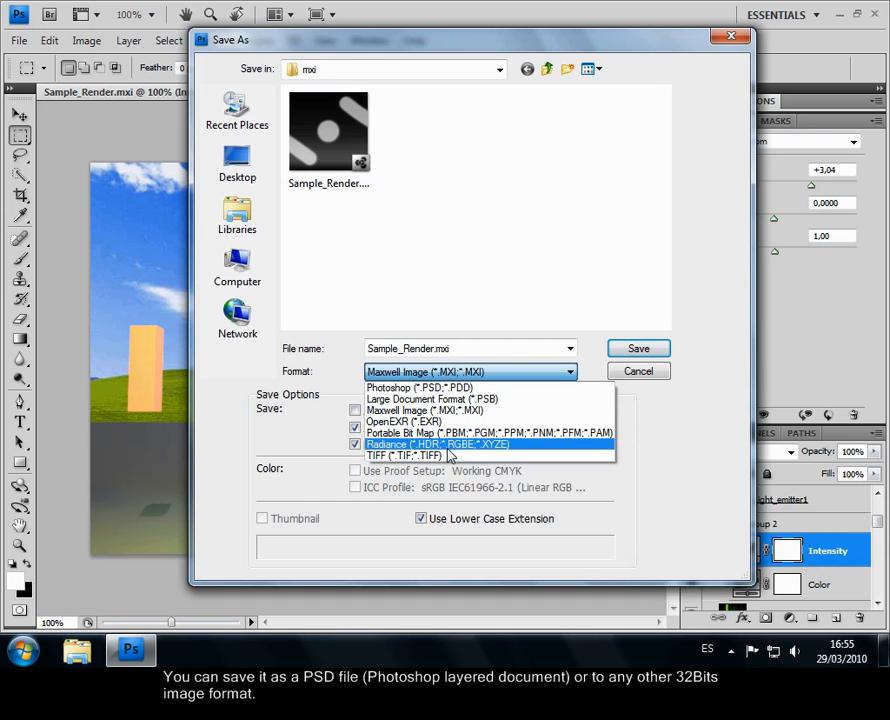
click(400, 456)
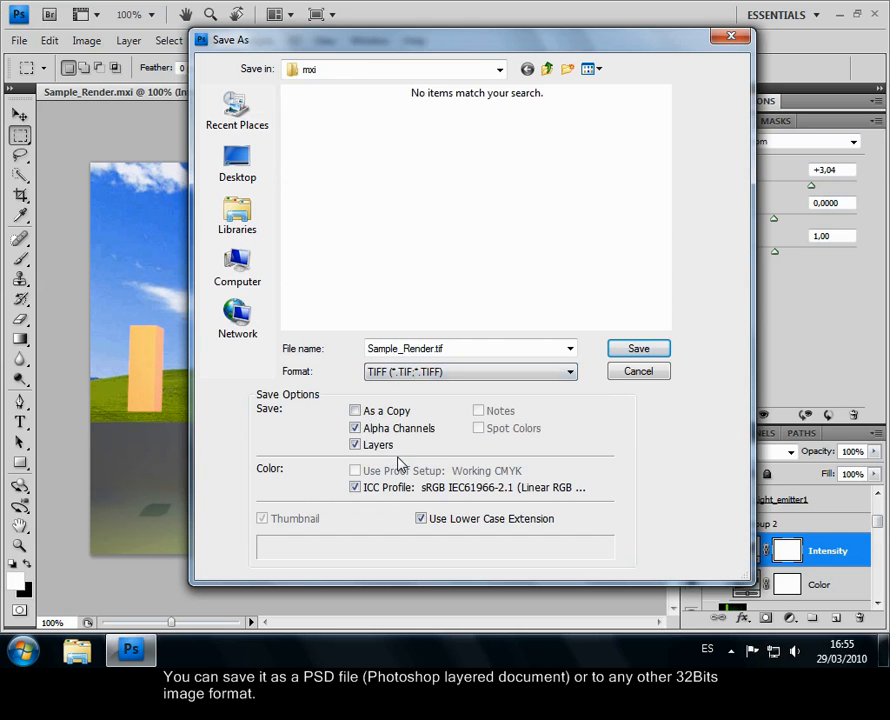
click(630, 350)
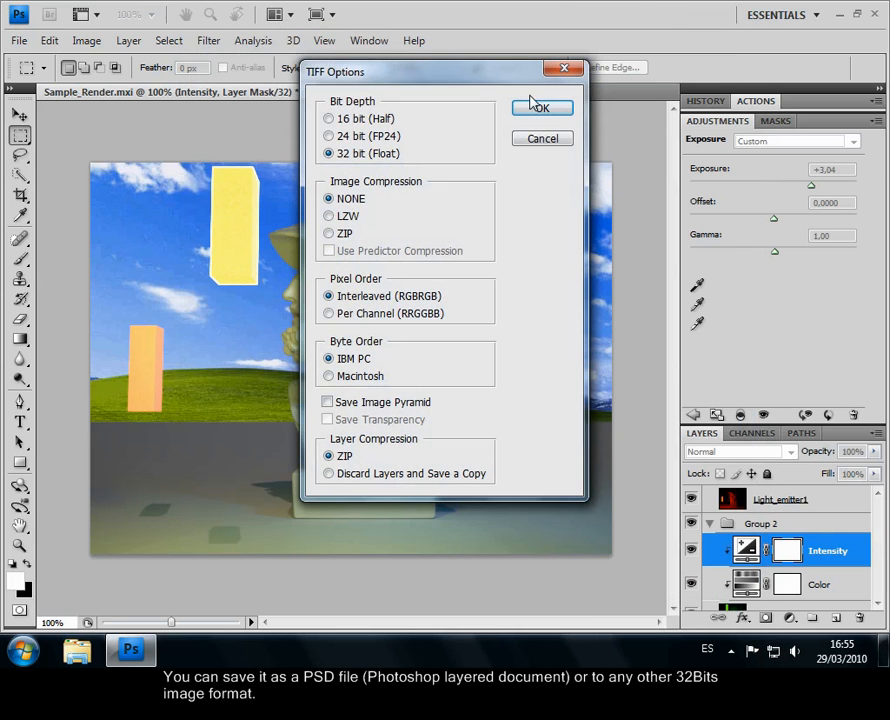
click(535, 106)
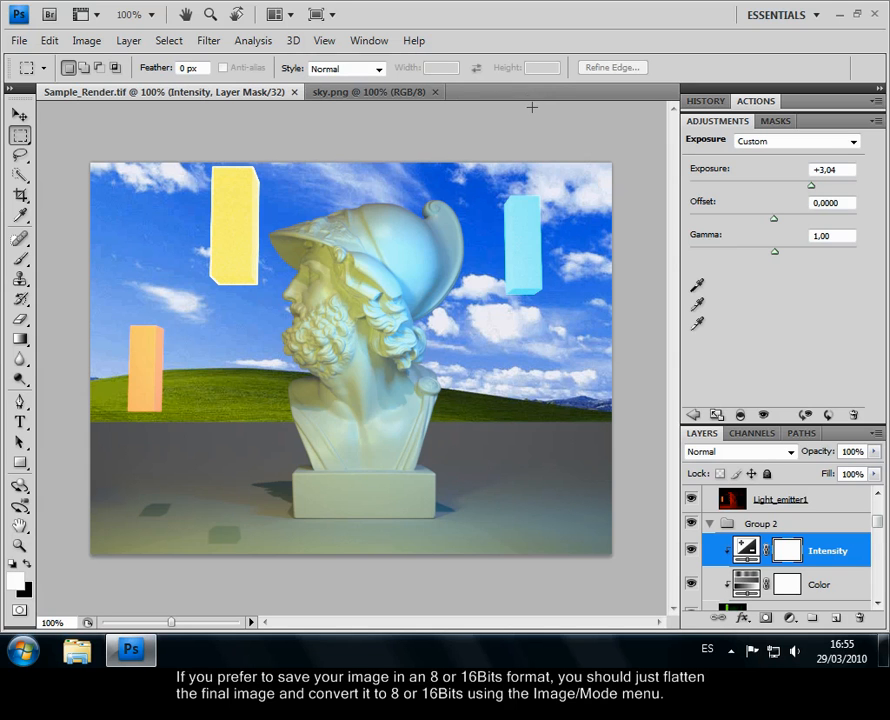
Step: Lower the exposure of the Environment's Intensity adjustment layer in Group 4 to -20,00
drag(878, 528, 878, 552)
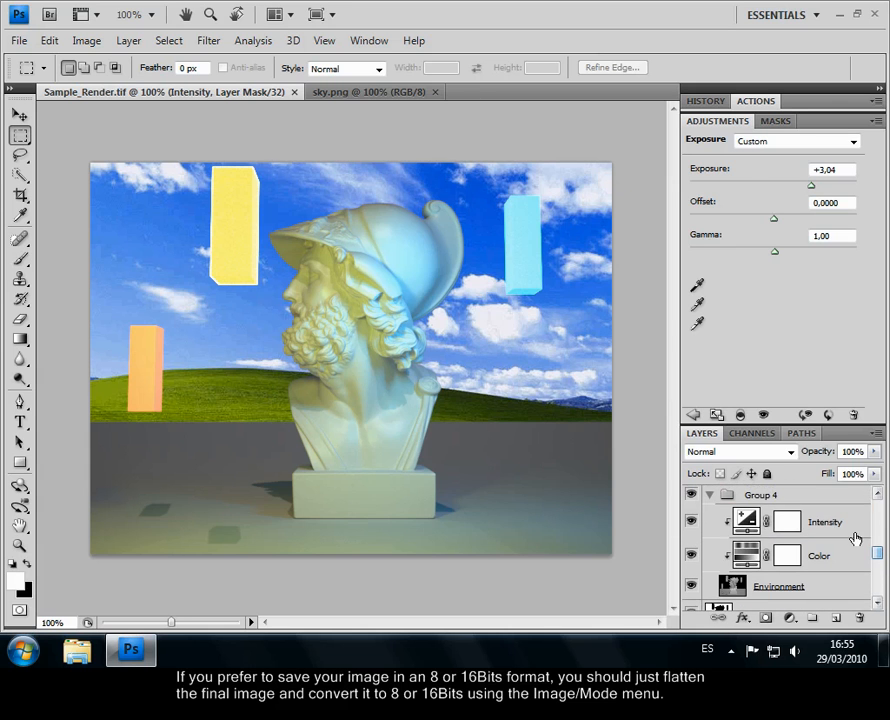
click(855, 539)
drag(762, 192, 680, 193)
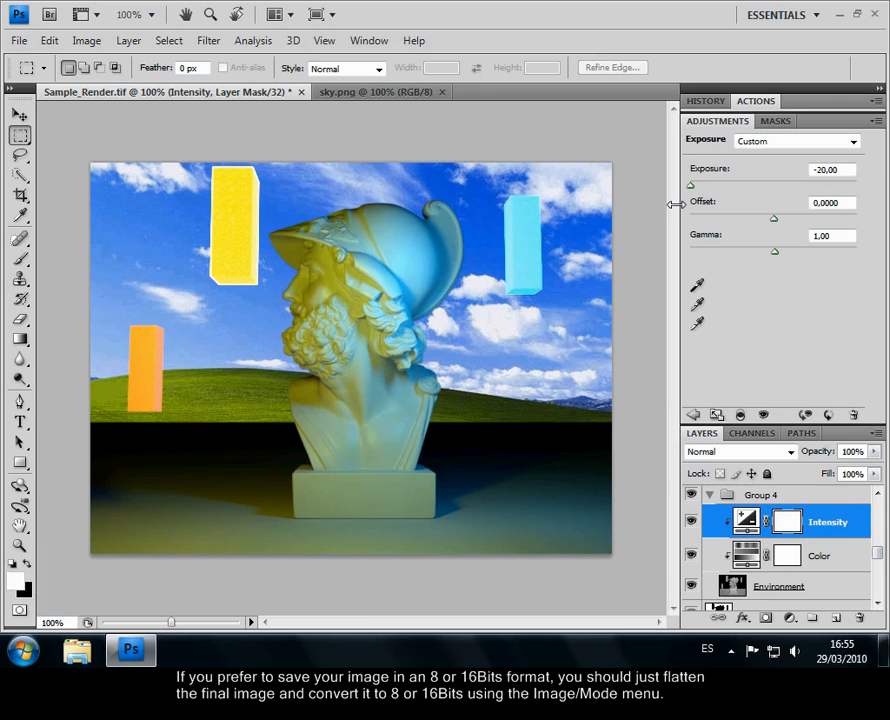
Step: Lower the Intensity exposure of Light_emitter3 in Group 3 to about -18,74 and of Light_emitter2 in Group 2 to about -19,58
drag(879, 560, 884, 538)
click(857, 540)
drag(808, 190, 665, 191)
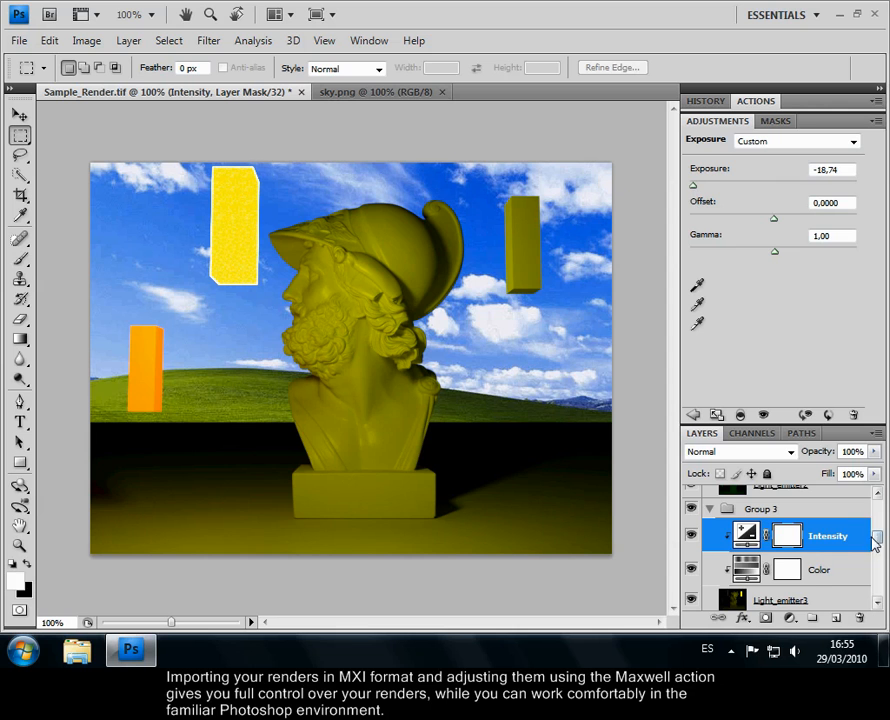
drag(876, 540, 876, 527)
click(855, 512)
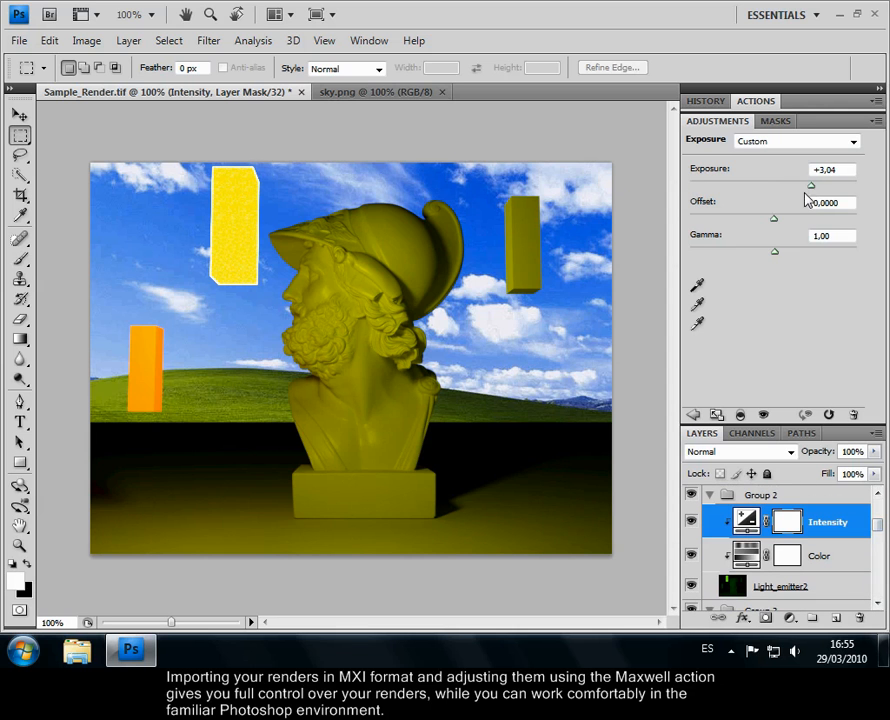
drag(810, 192, 691, 193)
Step: Hide the pasted sky layer and set the Intensity exposure of Light_emitter1 in Group 1 to about -0,92
mouse_move(878, 533)
mouse_down()
mouse_move(876, 573)
mouse_move(880, 512)
mouse_move(884, 522)
mouse_up()
click(690, 540)
scroll(870, 525, up, 1)
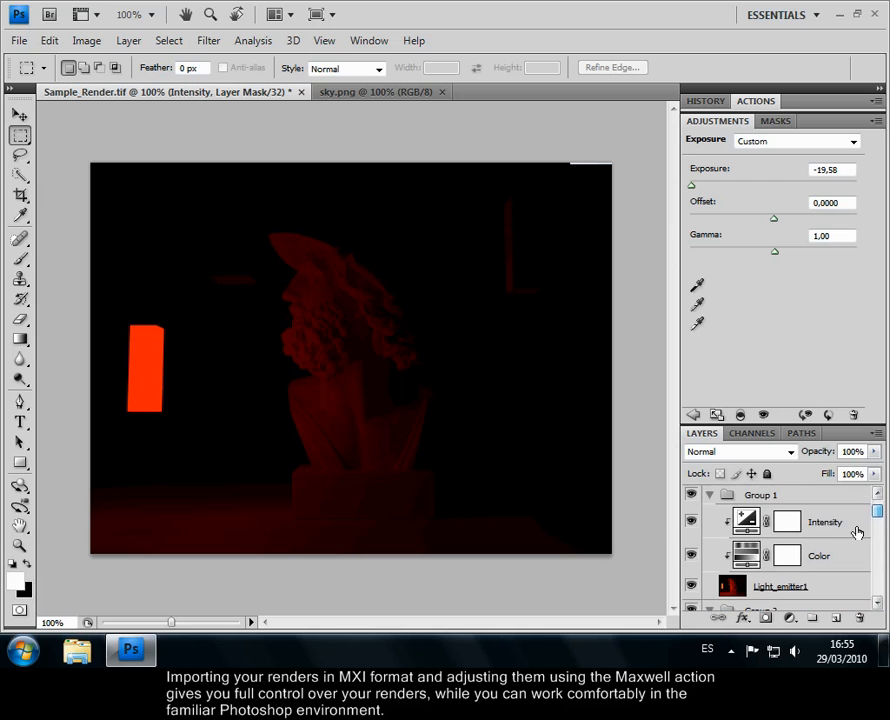
click(828, 521)
drag(748, 195, 769, 192)
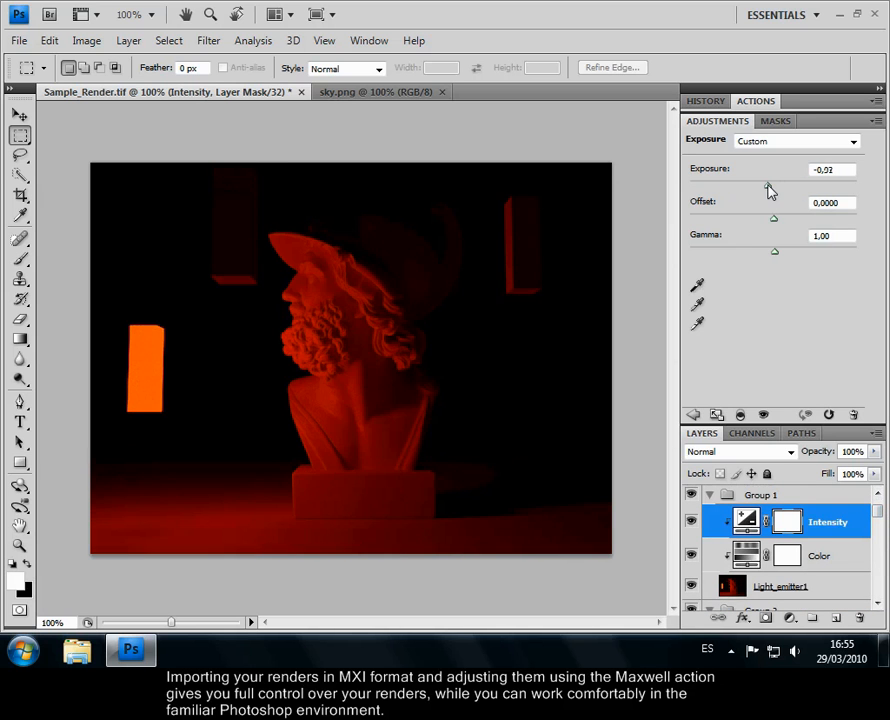